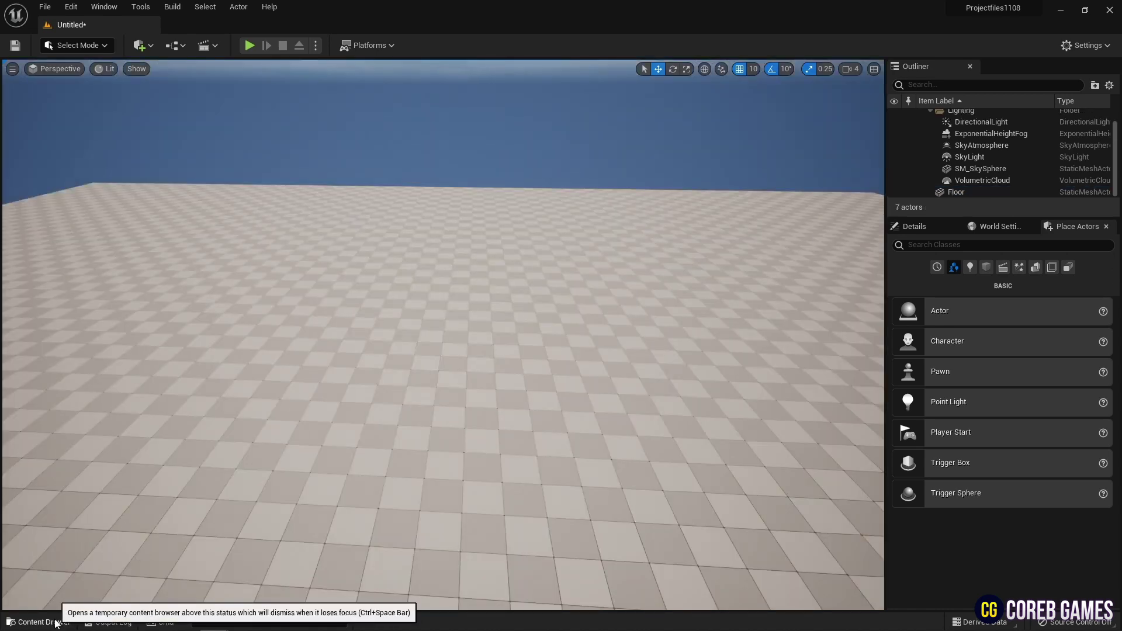
# - Create a Niagara system named NS_Curl in the Characters folder from the Fountain emitter template and open it in a maximized editor
pyautogui.click(39, 622)
pyautogui.click(142, 496)
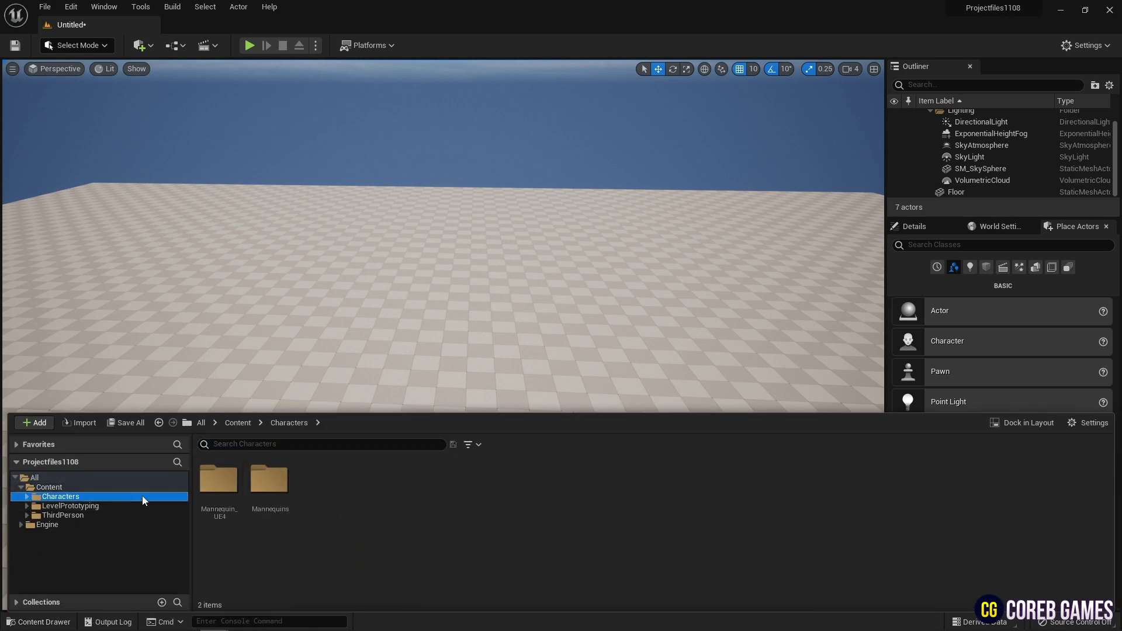
pyautogui.rightClick(338, 485)
pyautogui.click(401, 251)
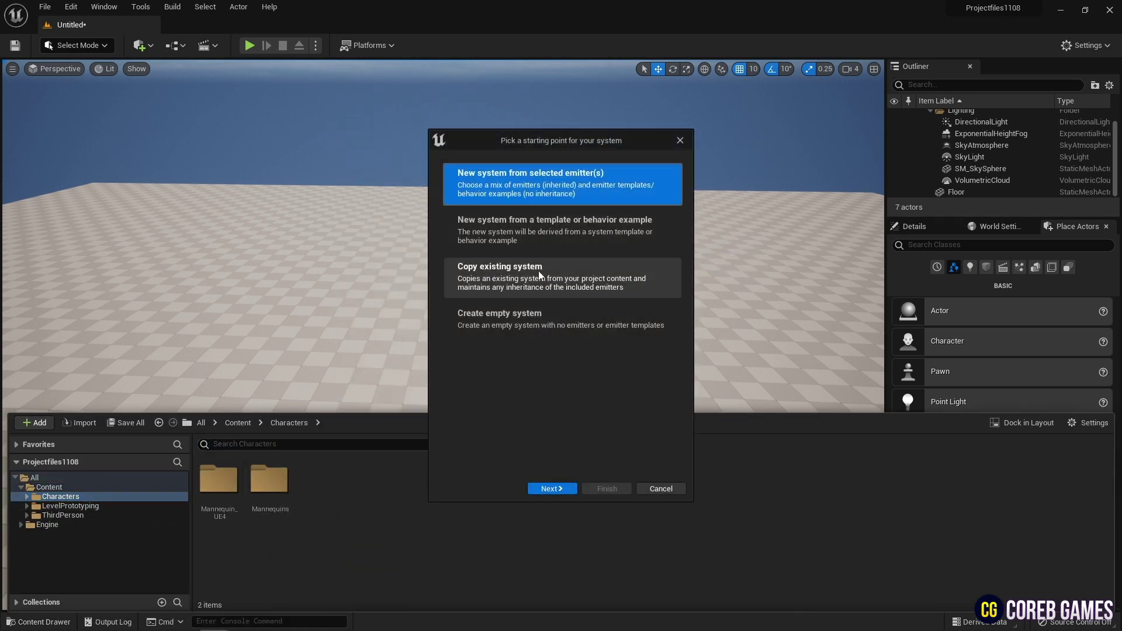
pyautogui.click(550, 489)
pyautogui.click(562, 411)
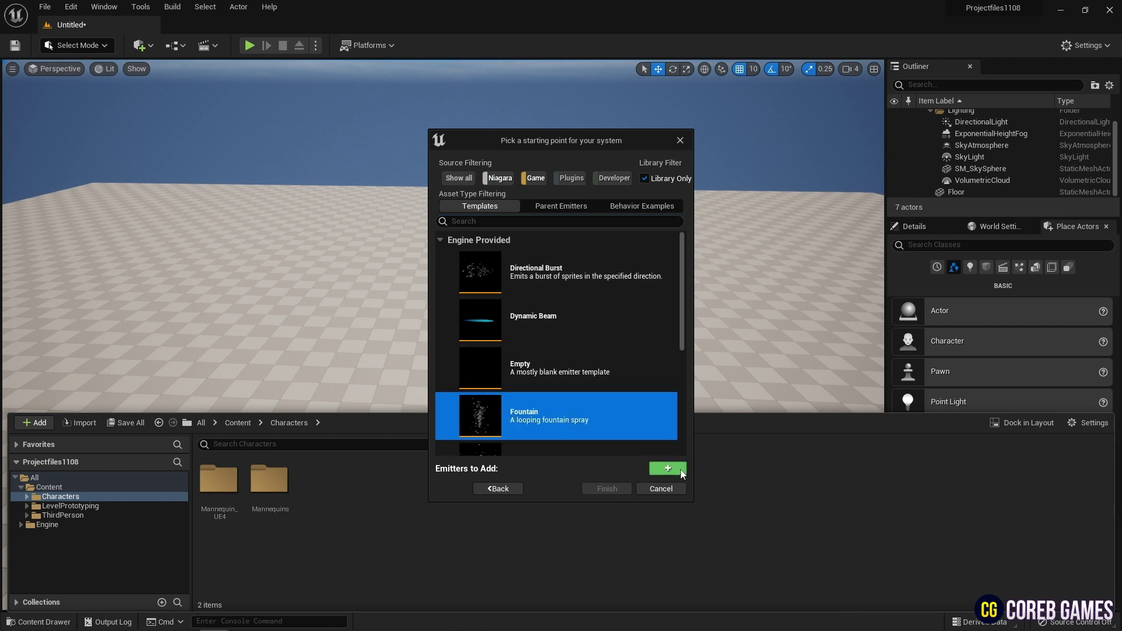
pyautogui.click(668, 469)
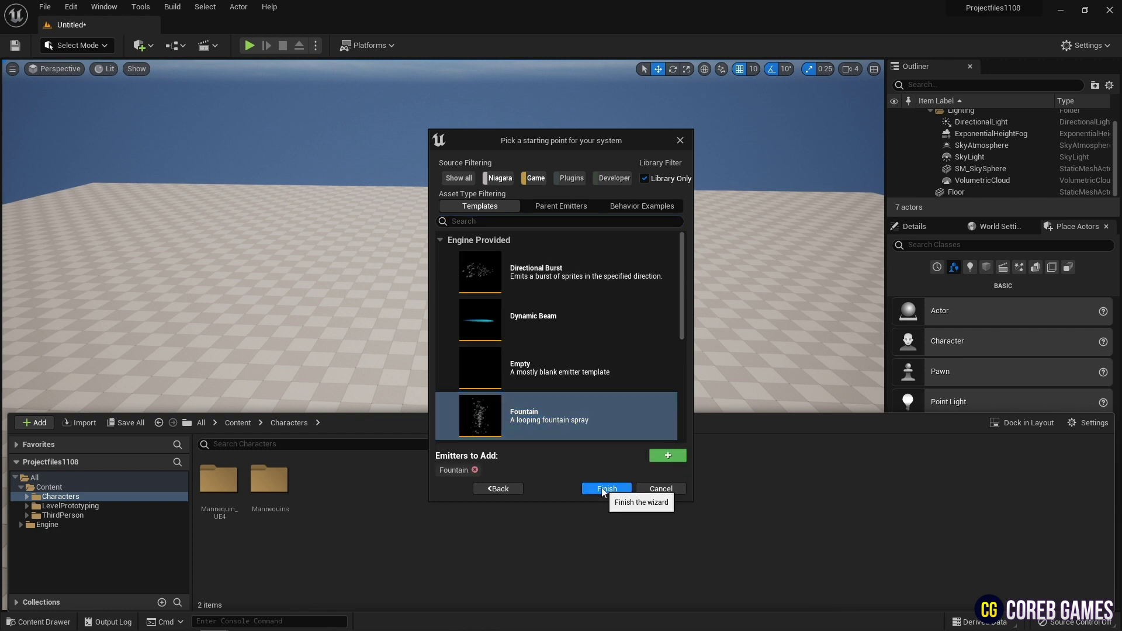
pyautogui.click(605, 490)
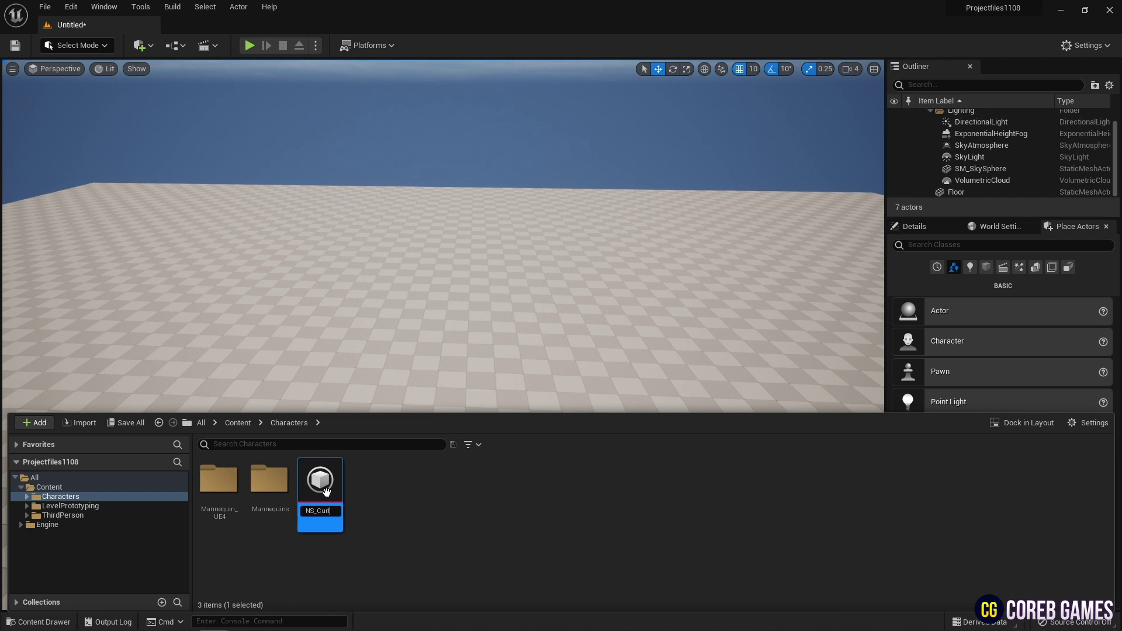
pyautogui.doubleClick(320, 483)
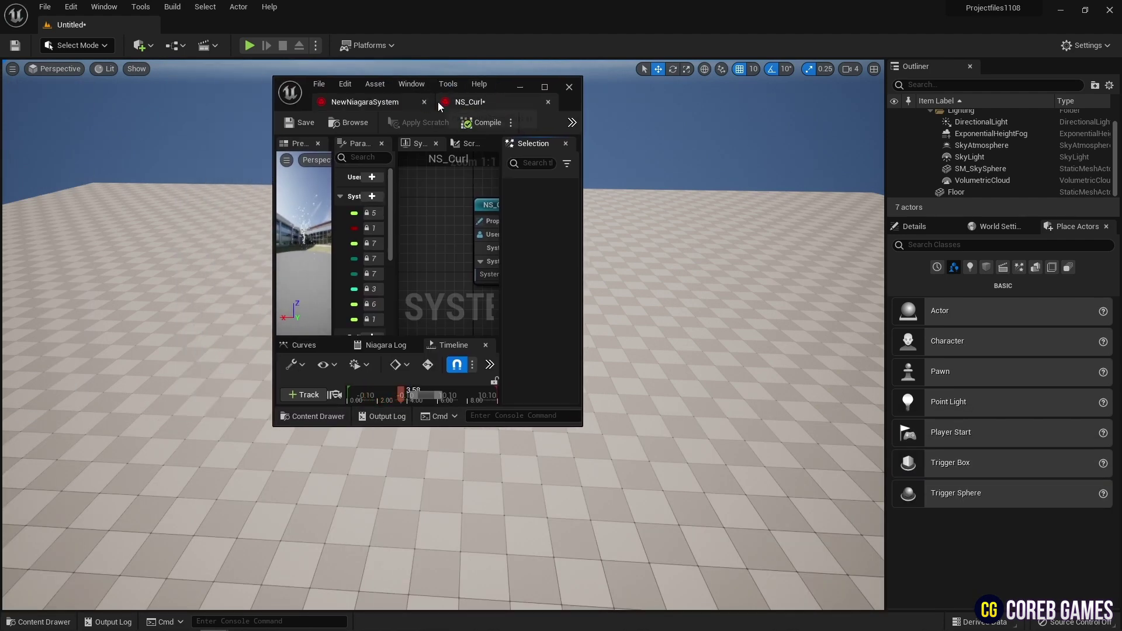
pyautogui.doubleClick(499, 85)
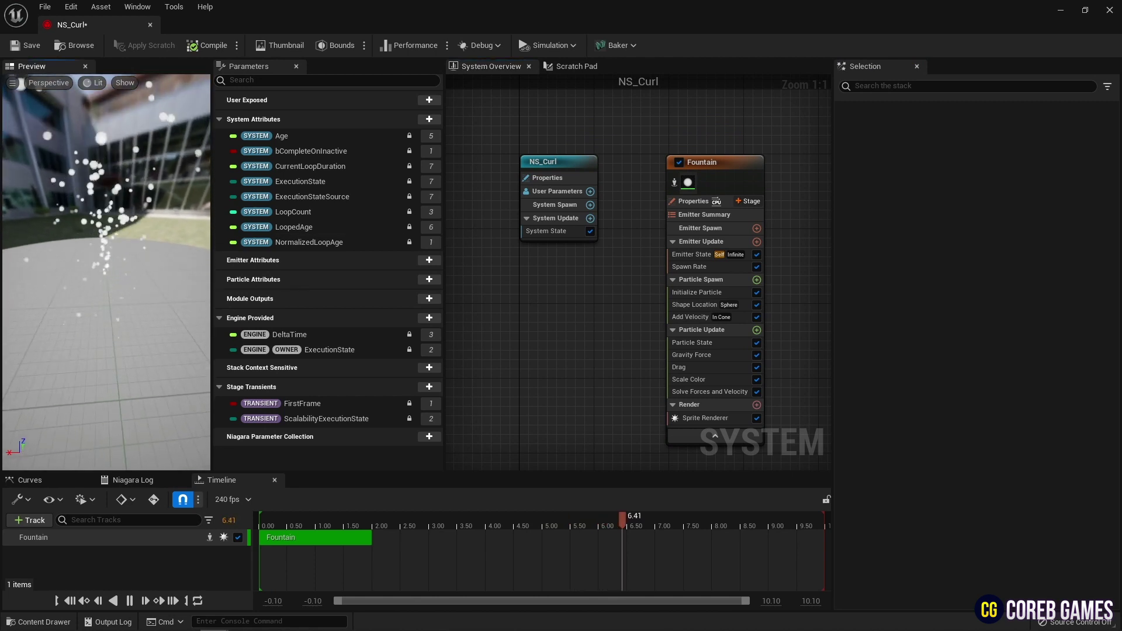
# - In the Fountain emitter's properties, enable Local Space and set Sim Target to GPUCompute Sim
pyautogui.click(694, 201)
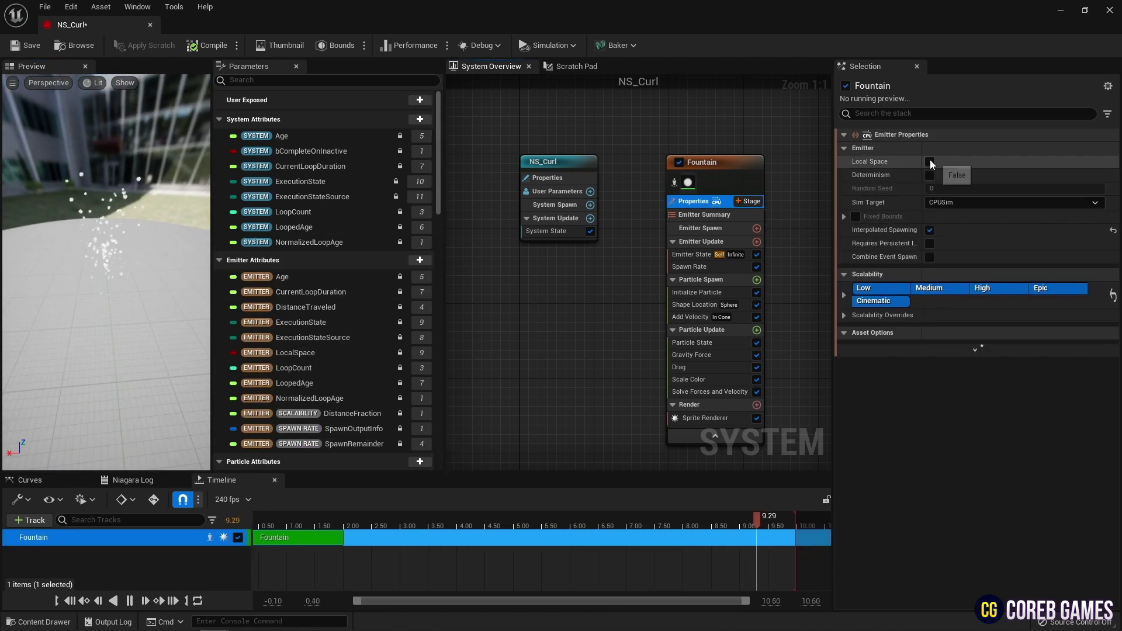
pyautogui.click(930, 162)
pyautogui.click(964, 202)
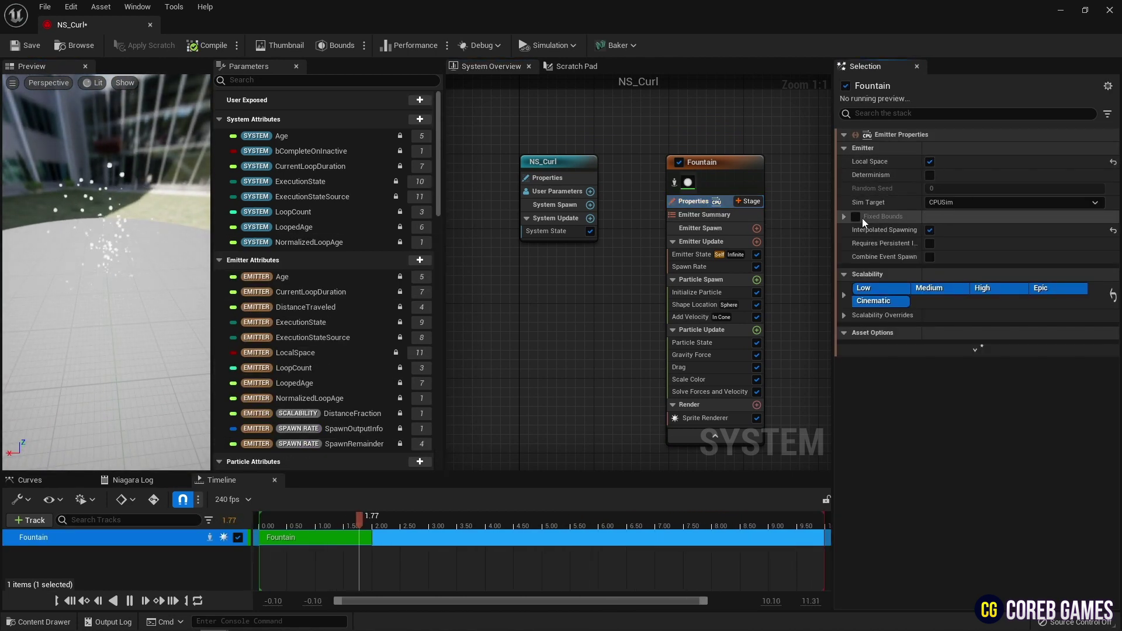
pyautogui.click(966, 226)
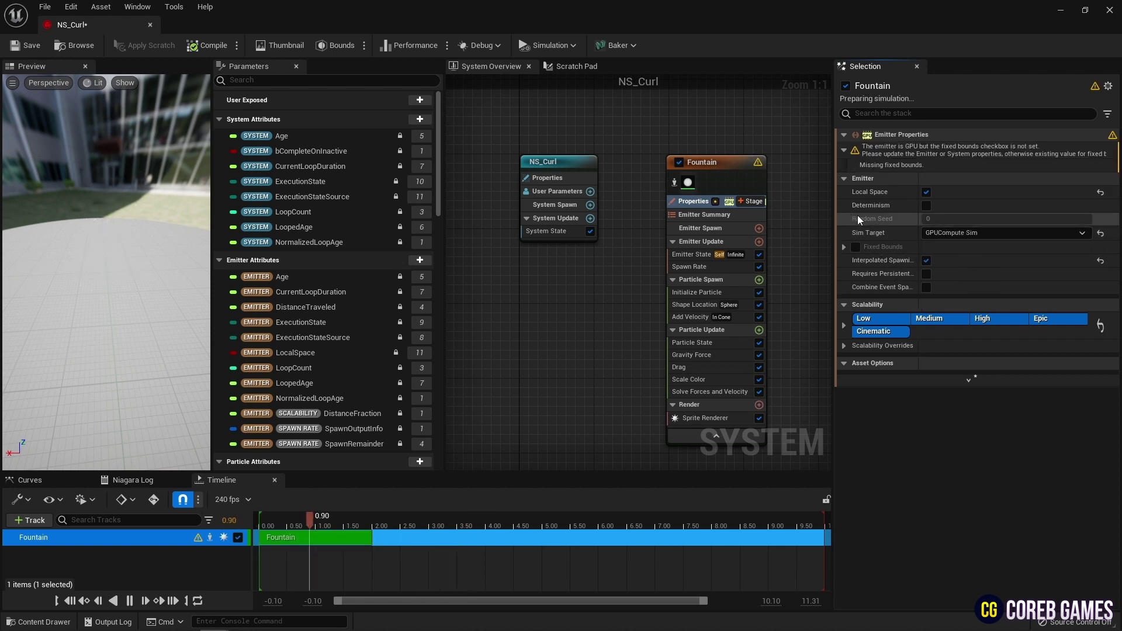
# - Enable the emitter's Fixed Bounds, with Min at -1000 on all axes and Max at 1000 in X and Y
pyautogui.click(858, 245)
pyautogui.click(857, 248)
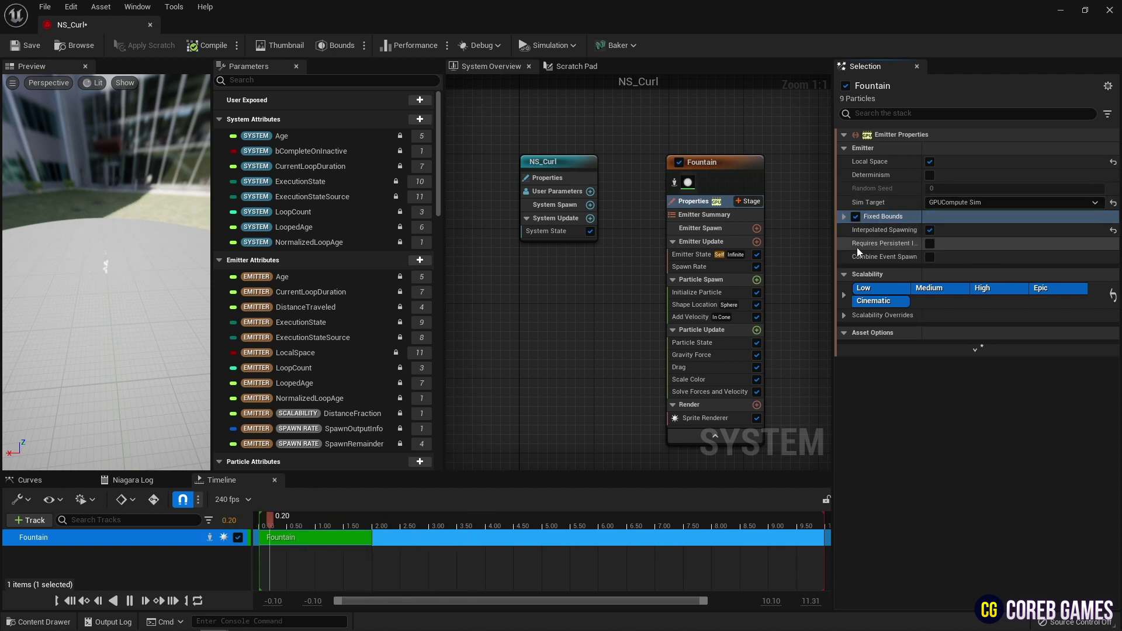
pyautogui.click(843, 217)
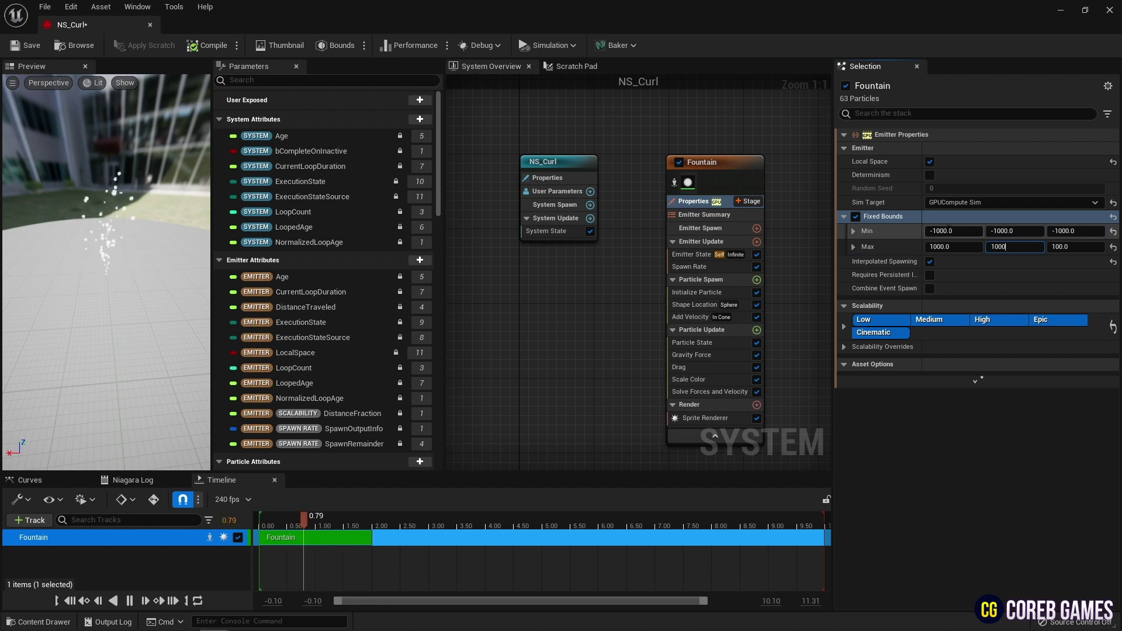
# - Set the Life Cycle Mode of the Emitter State module to System
pyautogui.click(685, 268)
pyautogui.click(693, 255)
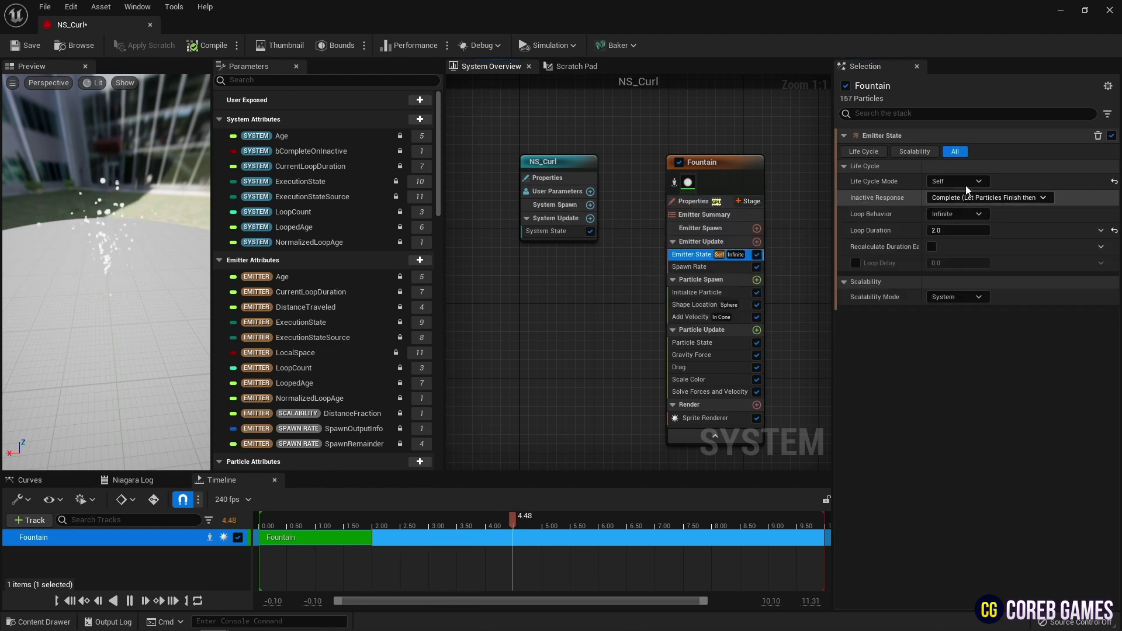
pyautogui.click(966, 182)
pyautogui.click(947, 210)
# - Set the SpawnRate of the Fountain emitter's Spawn Rate module to 150000
pyautogui.click(696, 267)
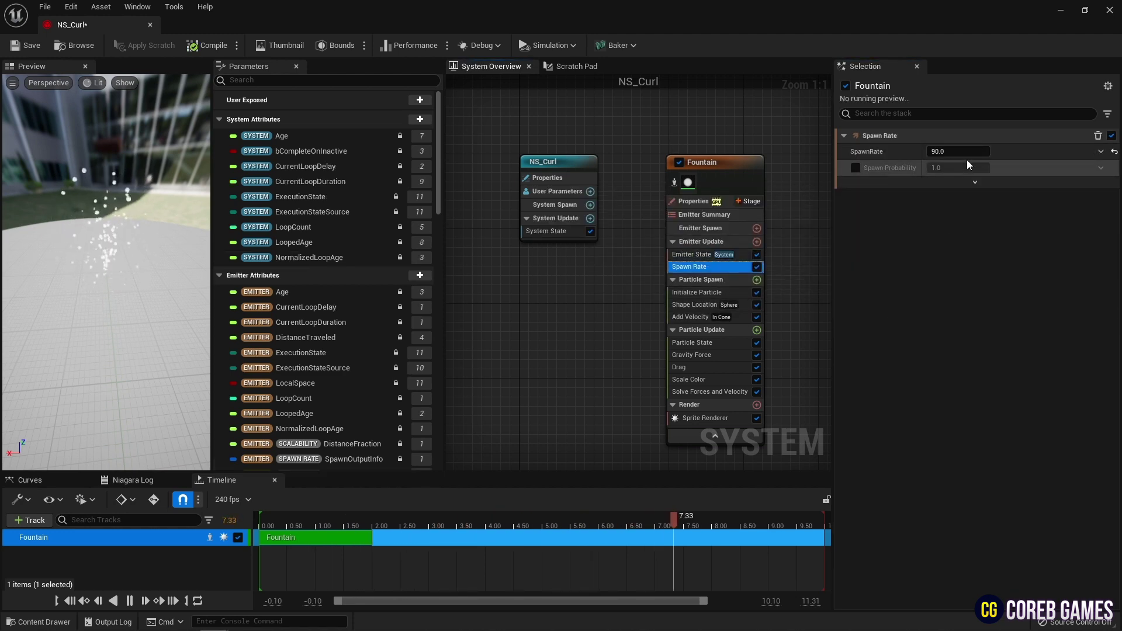
pyautogui.click(966, 157)
pyautogui.write('150000')
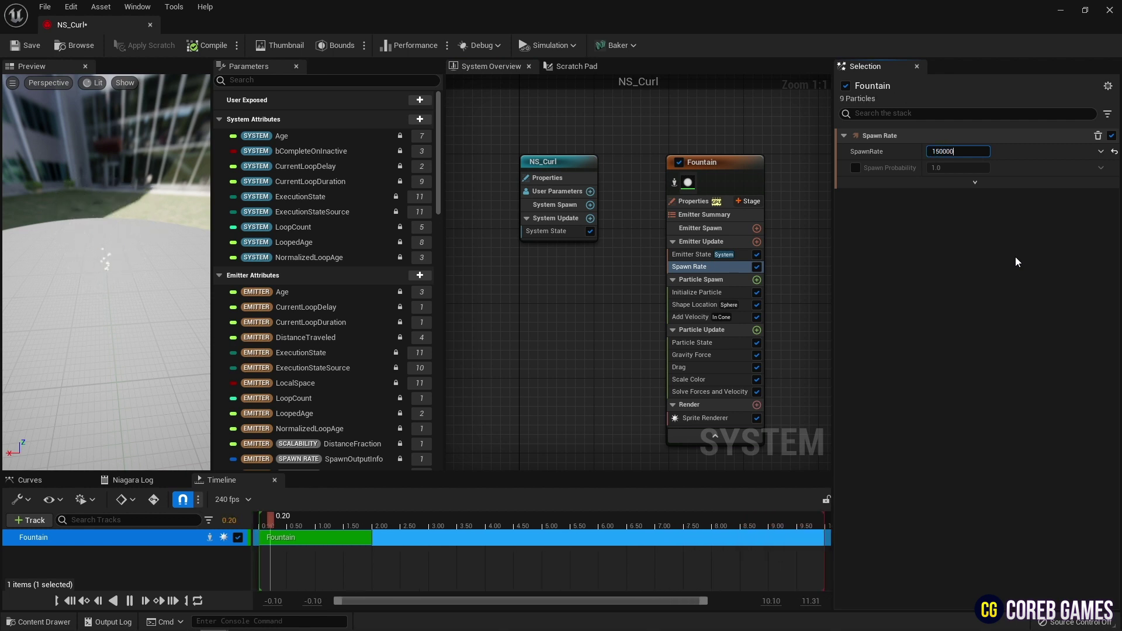
pyautogui.press('Return')
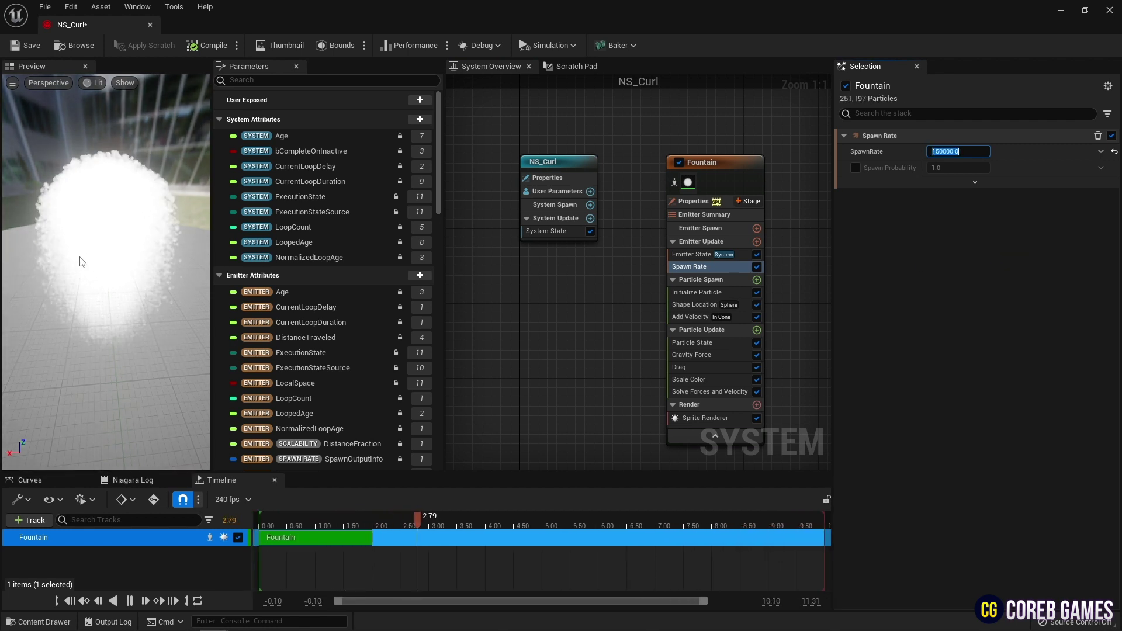
# - Delete the Gravity Force module from Particle Update and the Add Velocity module from Particle Spawn
pyautogui.click(706, 294)
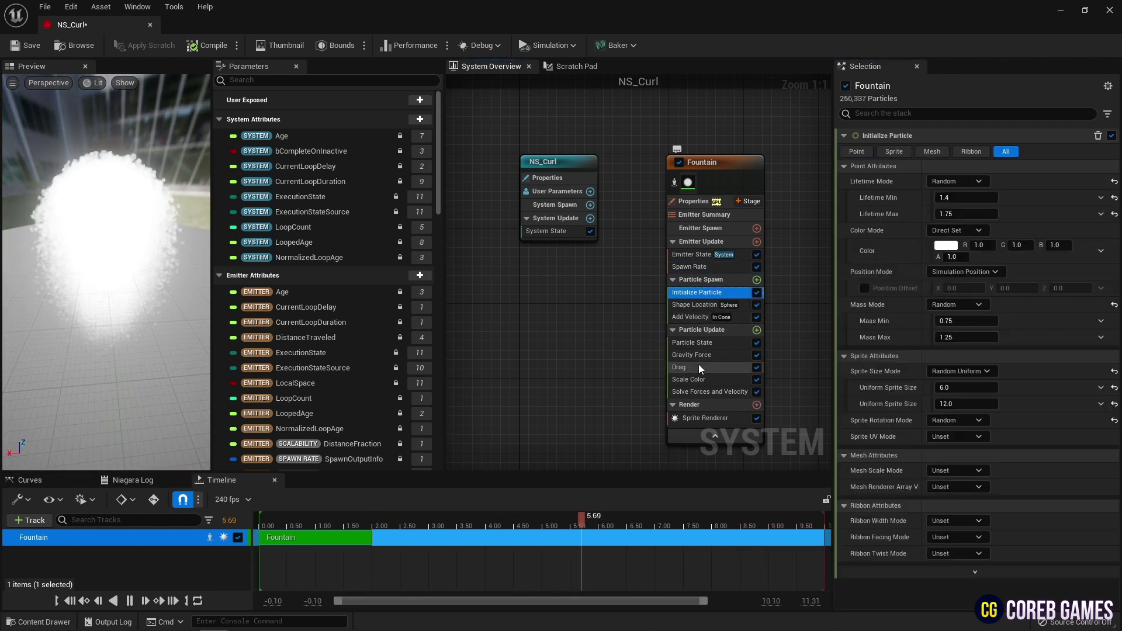
pyautogui.click(714, 356)
pyautogui.press('Delete')
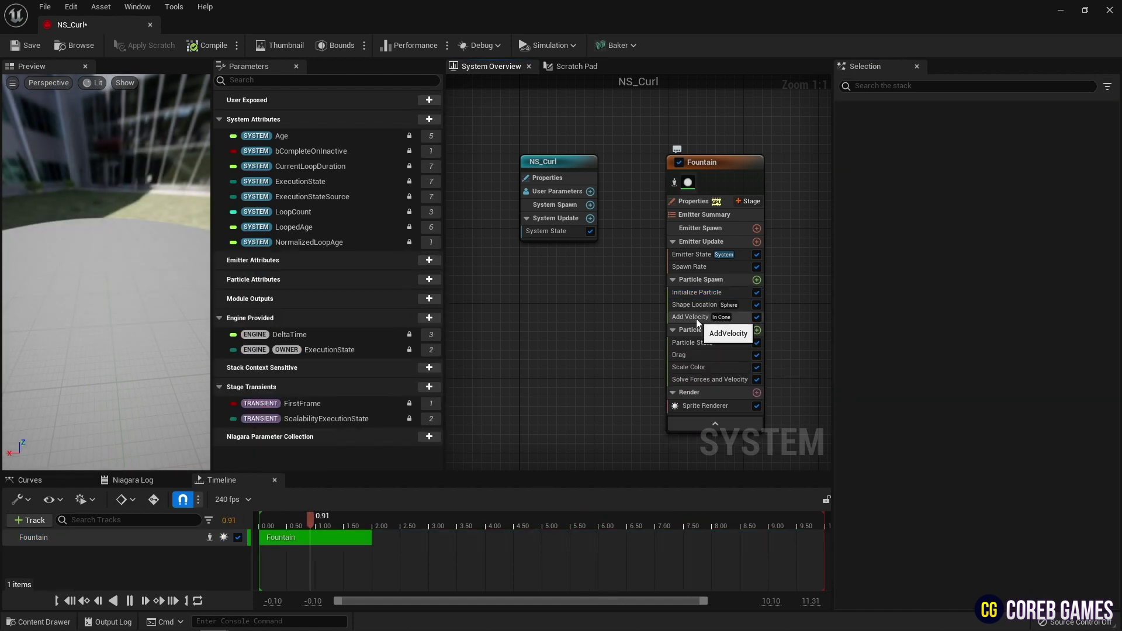
pyautogui.click(696, 318)
pyautogui.press('Delete')
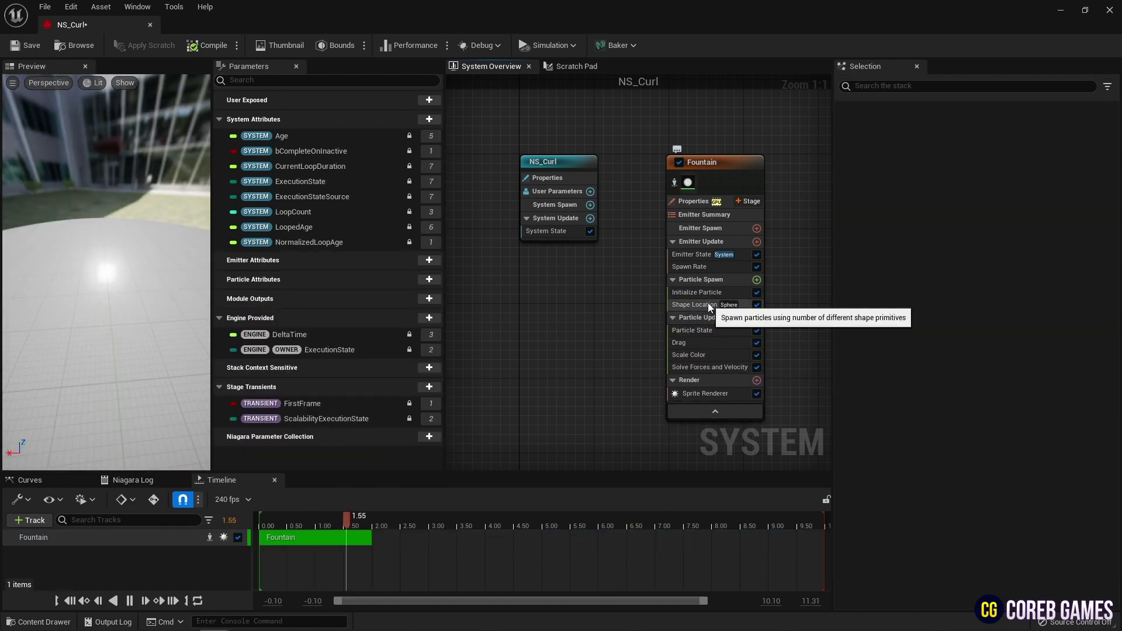
# - Change the Shape Location primitive to Torus with a Large Radius of 300 and a Handle Radius of 5
pyautogui.click(709, 305)
pyautogui.click(952, 182)
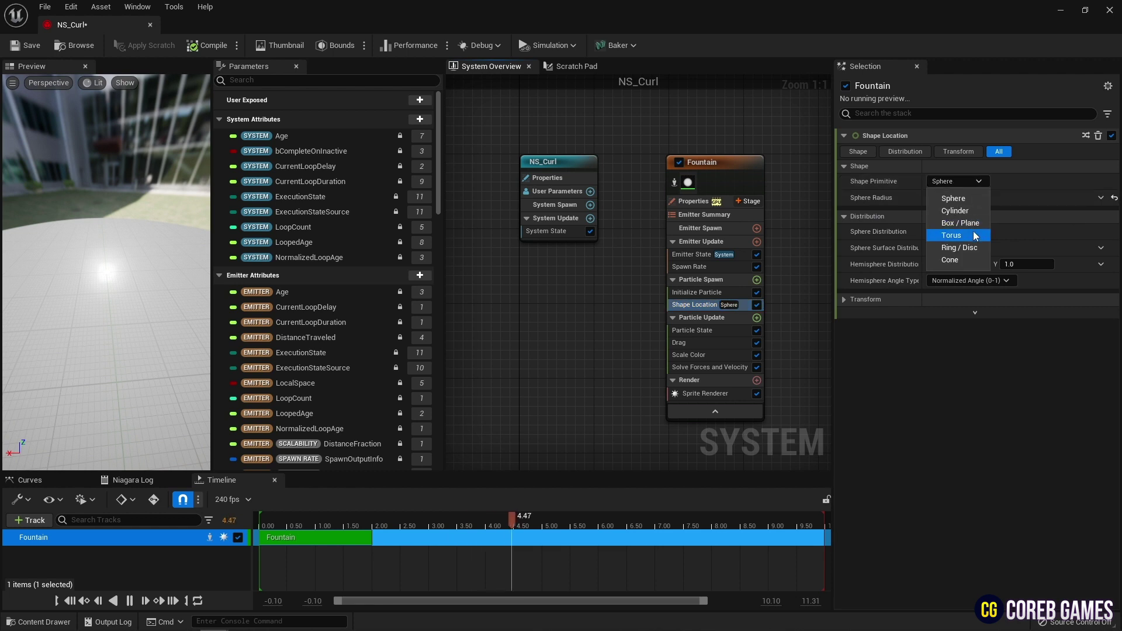
pyautogui.click(951, 235)
pyautogui.click(959, 214)
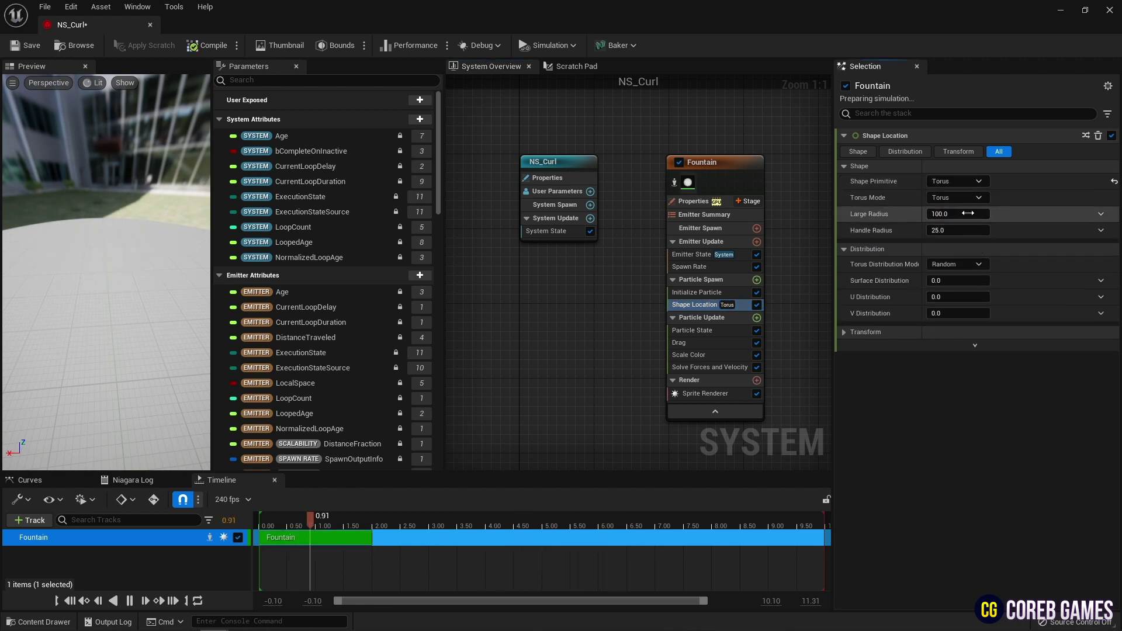
pyautogui.press('Return')
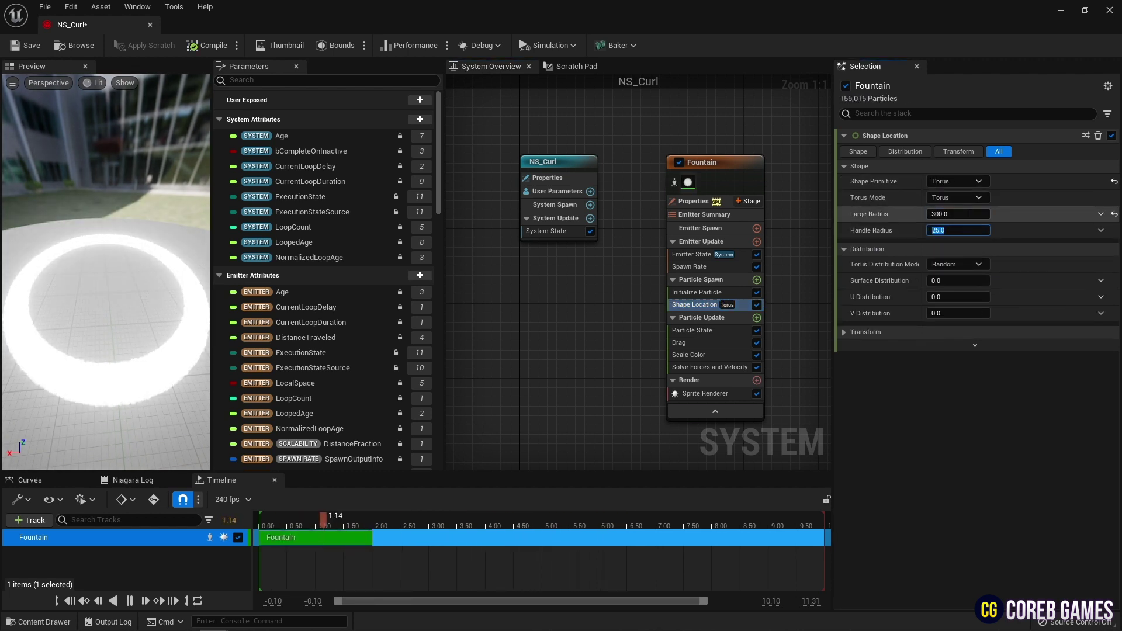
pyautogui.write('5')
pyautogui.press('Return')
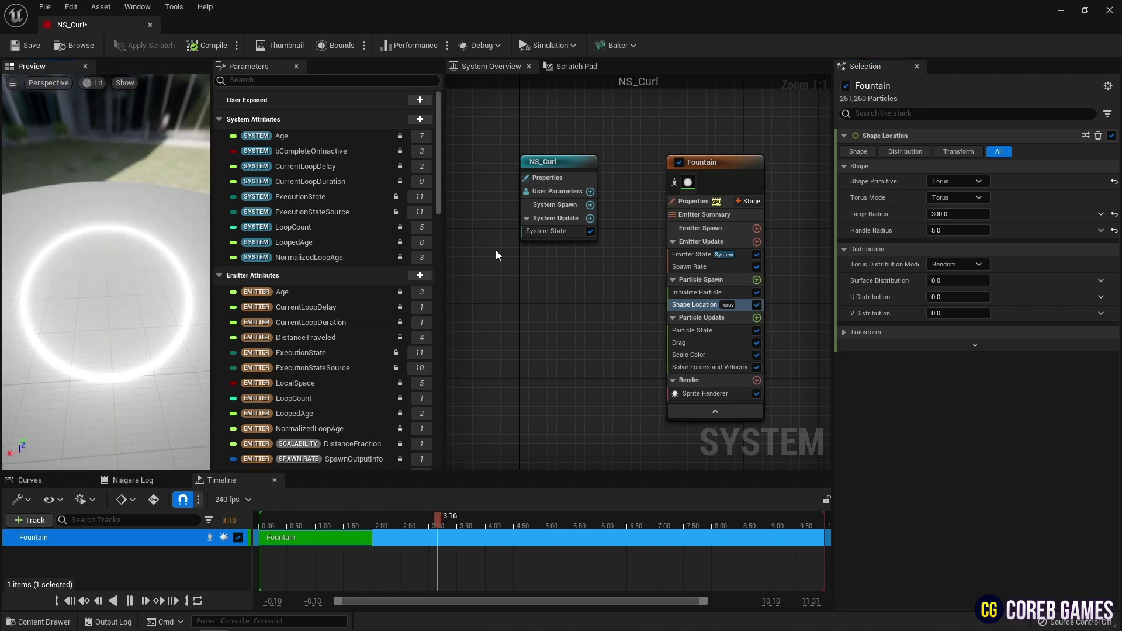
# - In Initialize Particle, set Lifetime Min to 1.5 and Lifetime Max to 2
pyautogui.click(713, 292)
pyautogui.click(959, 199)
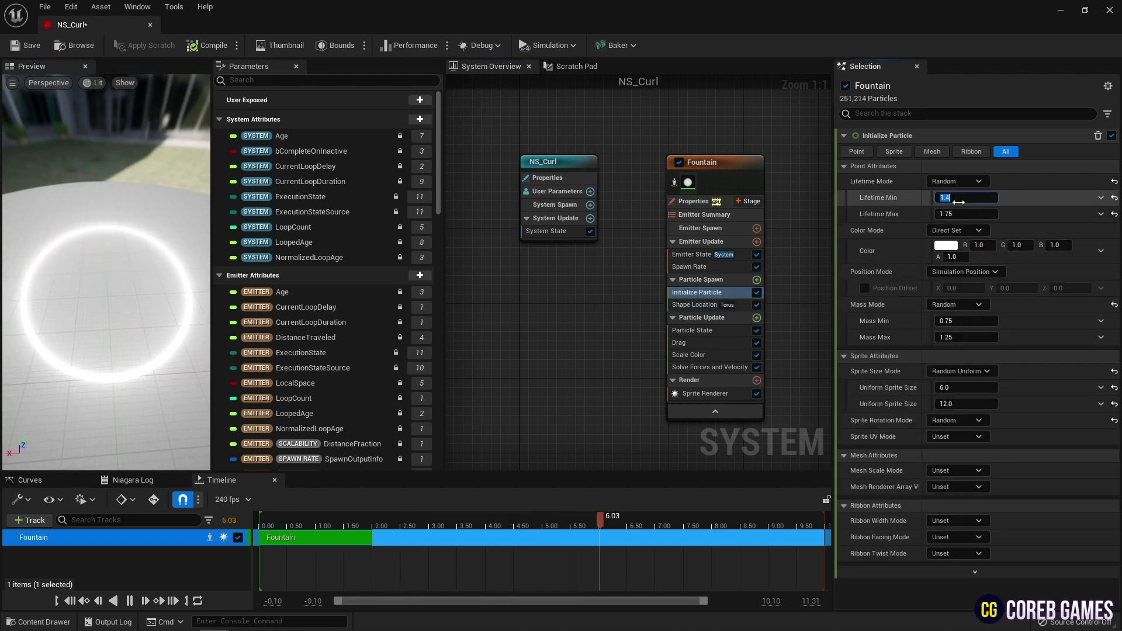
pyautogui.write('1.5')
pyautogui.press('Tab')
pyautogui.write('2')
pyautogui.press('Return')
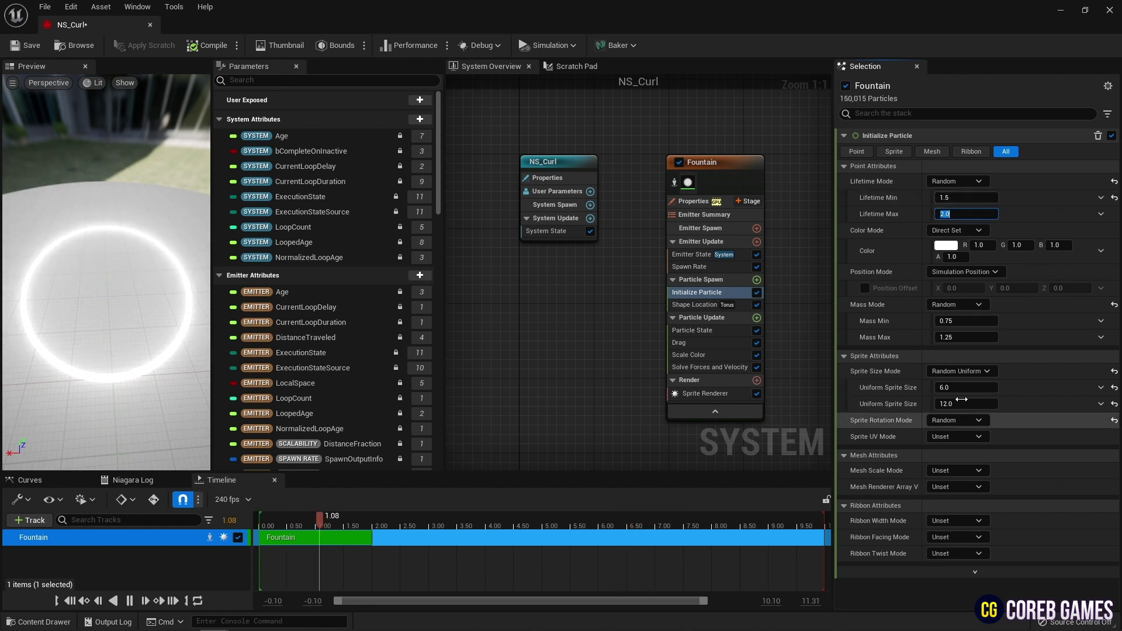
# - Set the Sprite Size Mode in Initialize Particle to Random Non-Uniform
pyautogui.click(969, 372)
pyautogui.click(963, 425)
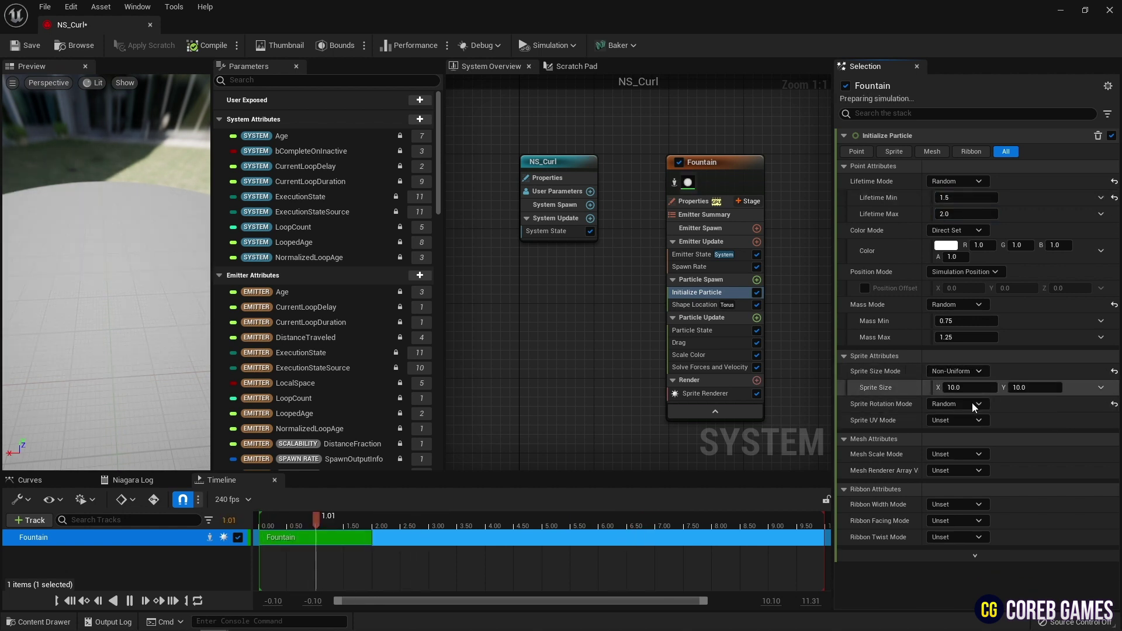
pyautogui.click(957, 371)
pyautogui.click(974, 437)
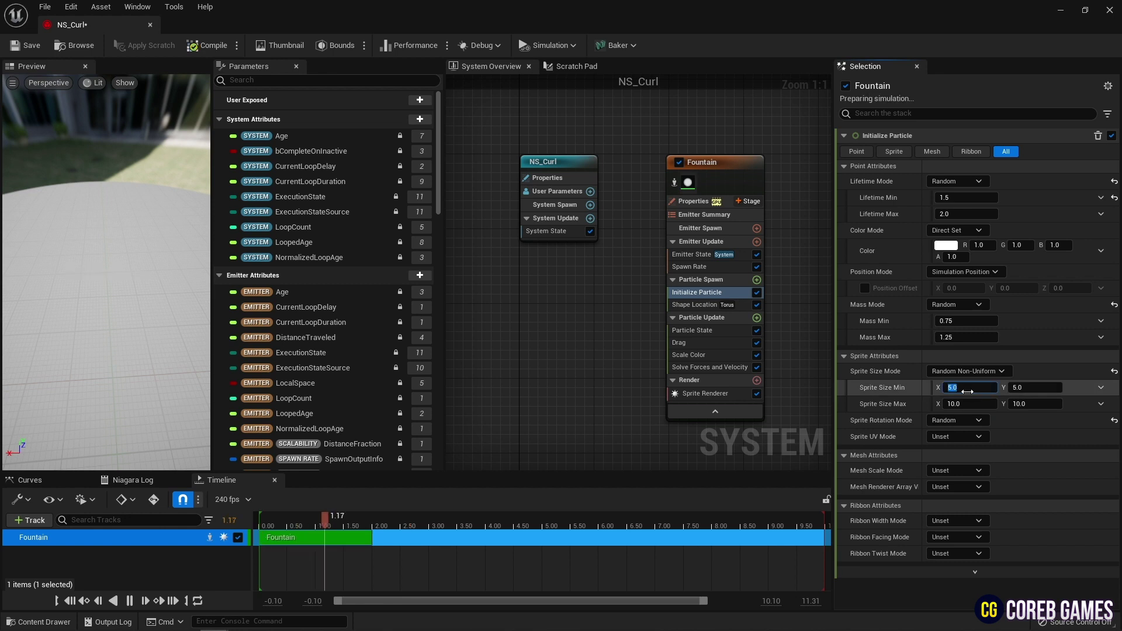
# - Set Sprite Size Min to X 0.5, Y 10 and Sprite Size Max to X 1, Y 15
pyautogui.click(968, 391)
pyautogui.write('0.5')
pyautogui.press('Tab')
pyautogui.write('10')
pyautogui.press('Return')
pyautogui.press('Tab')
pyautogui.write('1')
pyautogui.press('Tab')
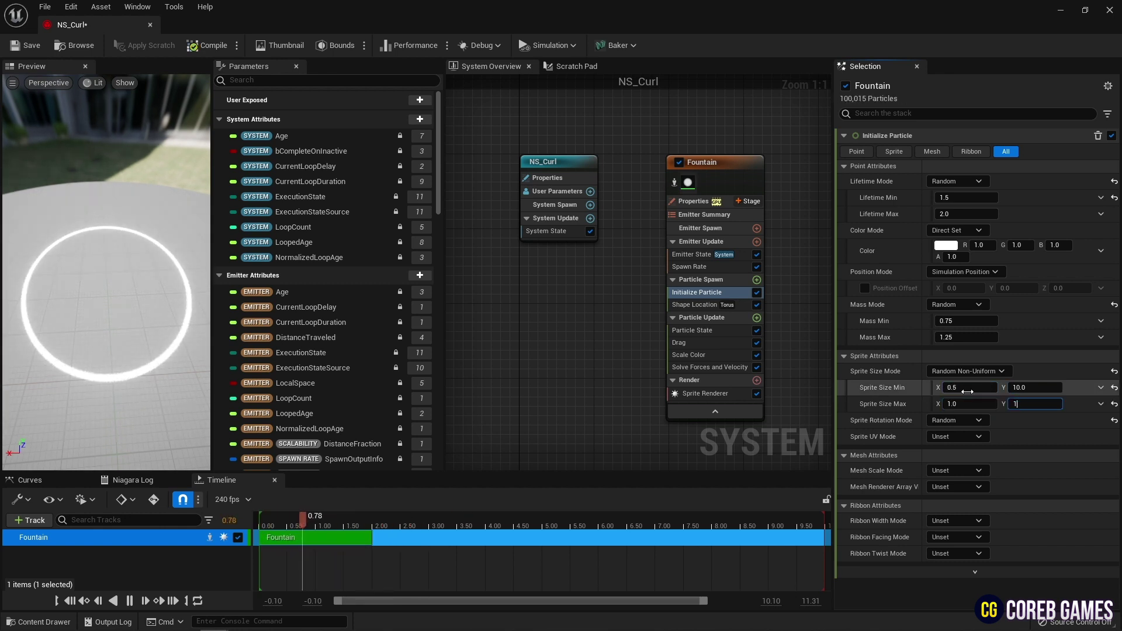
pyautogui.write('15')
pyautogui.press('Return')
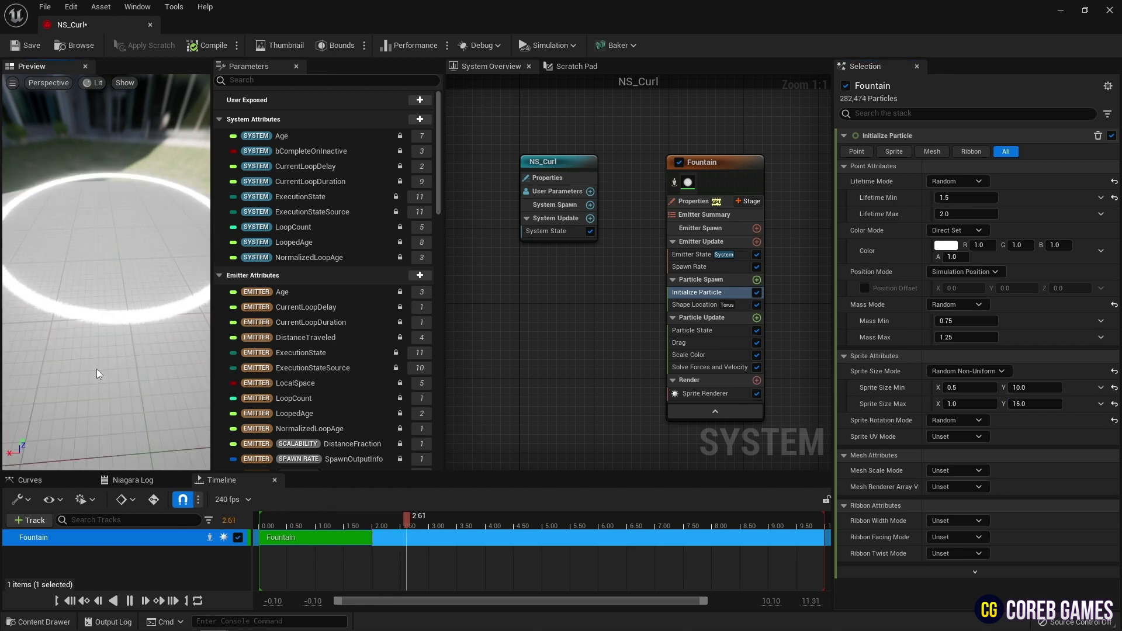
# - Set the Sprite Renderer's Alignment to Velocity Aligned
pyautogui.moveTo(95, 349); pyautogui.dragTo(95, 322)
pyautogui.click(725, 395)
pyautogui.click(988, 229)
pyautogui.click(979, 255)
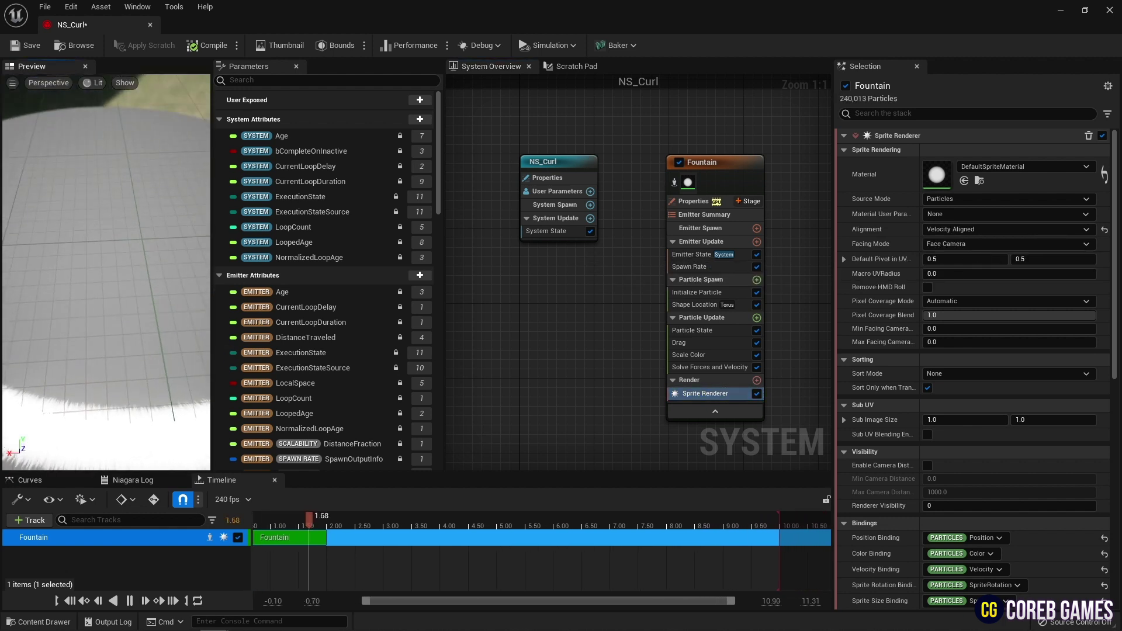
# - Add a Vortex Velocity module to Particle Spawn, along with the Apply Initial Forces module it requires
pyautogui.moveTo(105, 272); pyautogui.dragTo(105, 295)
pyautogui.moveTo(128, 275)
pyautogui.mouseDown(button='right')
pyautogui.moveTo(129, 316)
pyautogui.moveTo(128, 276)
pyautogui.mouseUp(button='right')
pyautogui.moveTo(131, 270); pyautogui.dragTo(131, 307, button='middle')
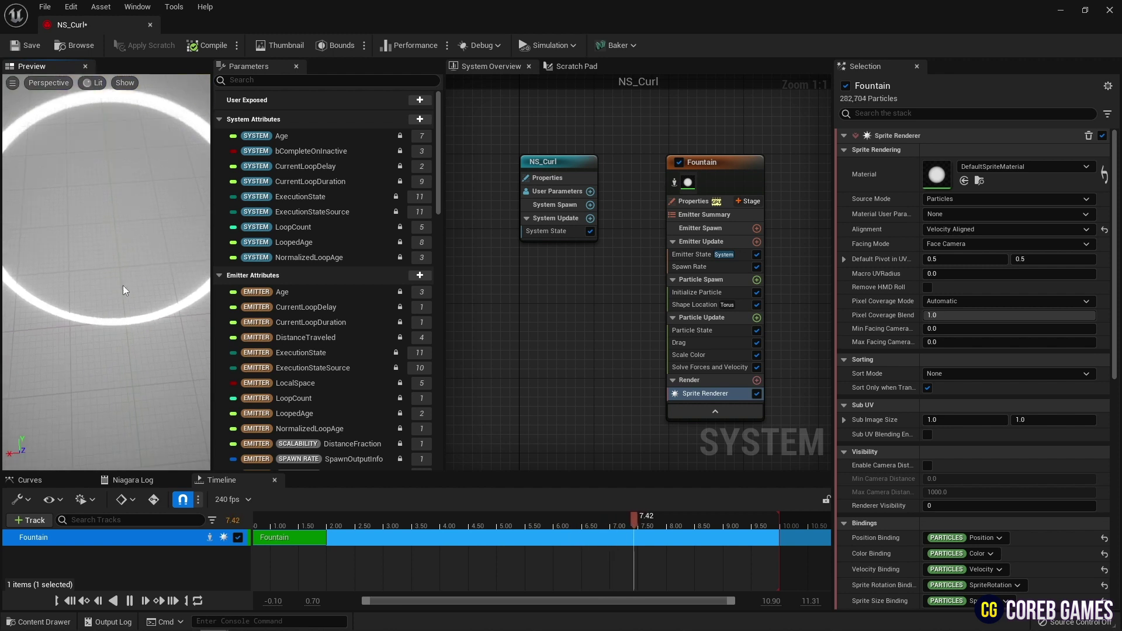
pyautogui.moveTo(131, 270); pyautogui.dragTo(130, 229)
pyautogui.click(757, 280)
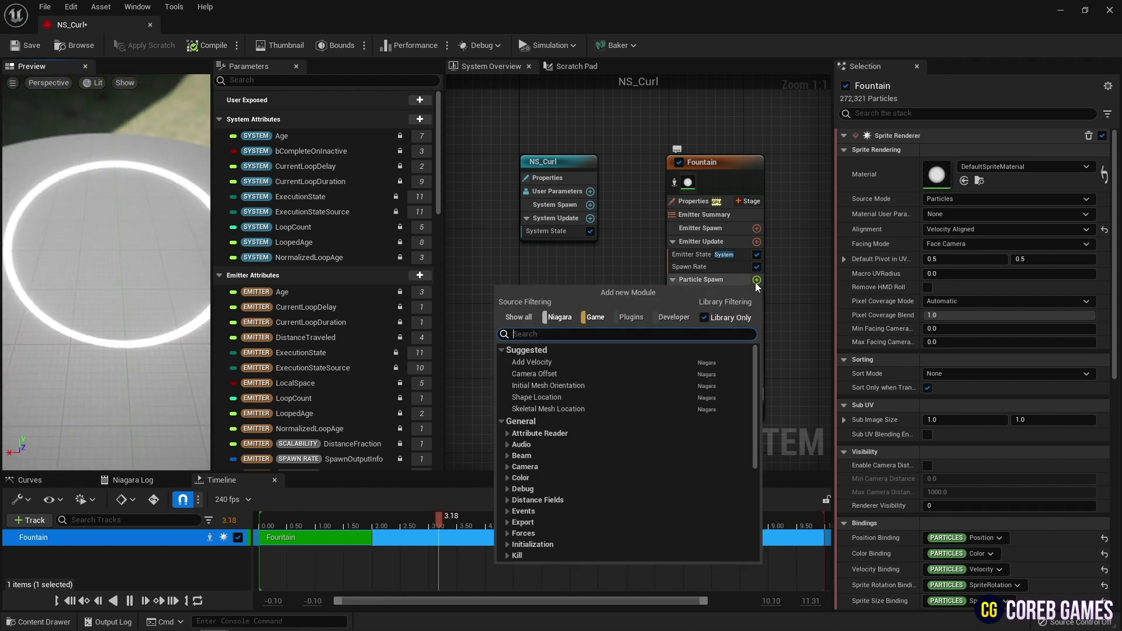
pyautogui.write('vor')
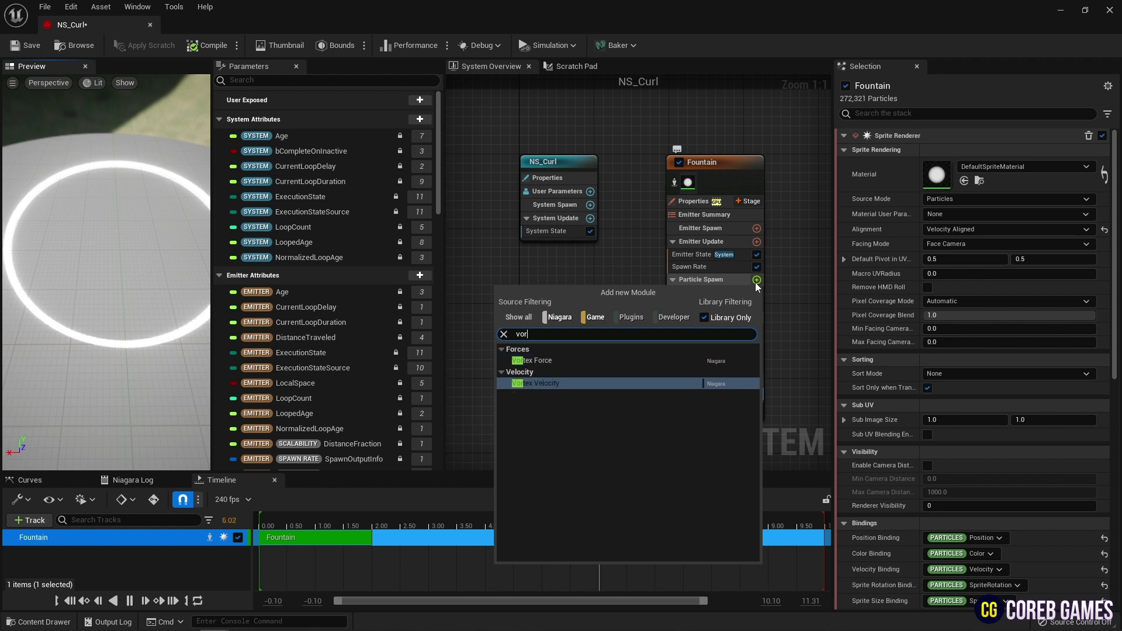
pyautogui.press('Return')
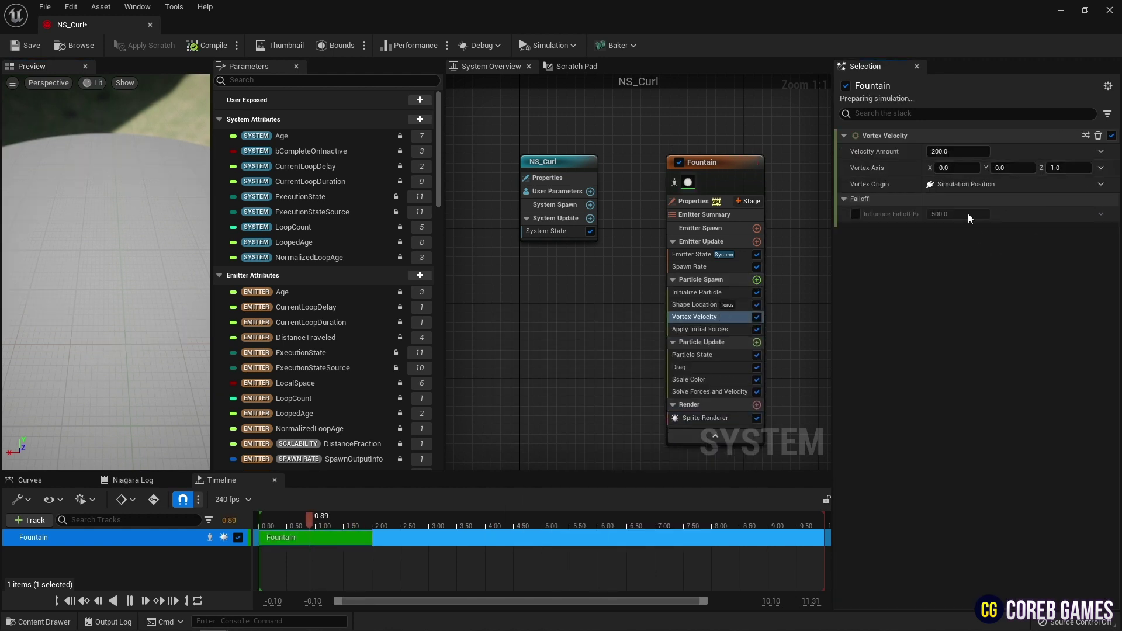
# - Set the Velocity Amount of the Vortex Velocity module to 5
pyautogui.click(959, 151)
pyautogui.write('5')
pyautogui.press('Return')
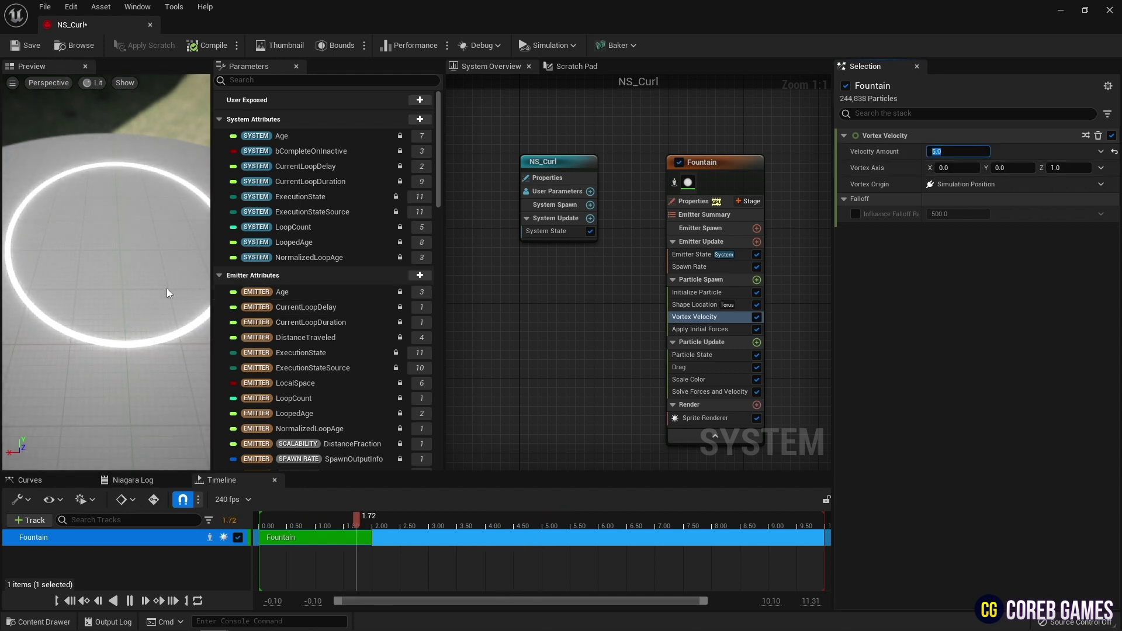
# - Add a Scale Sprite Size module to the emitter's Particle Update stage
pyautogui.click(757, 342)
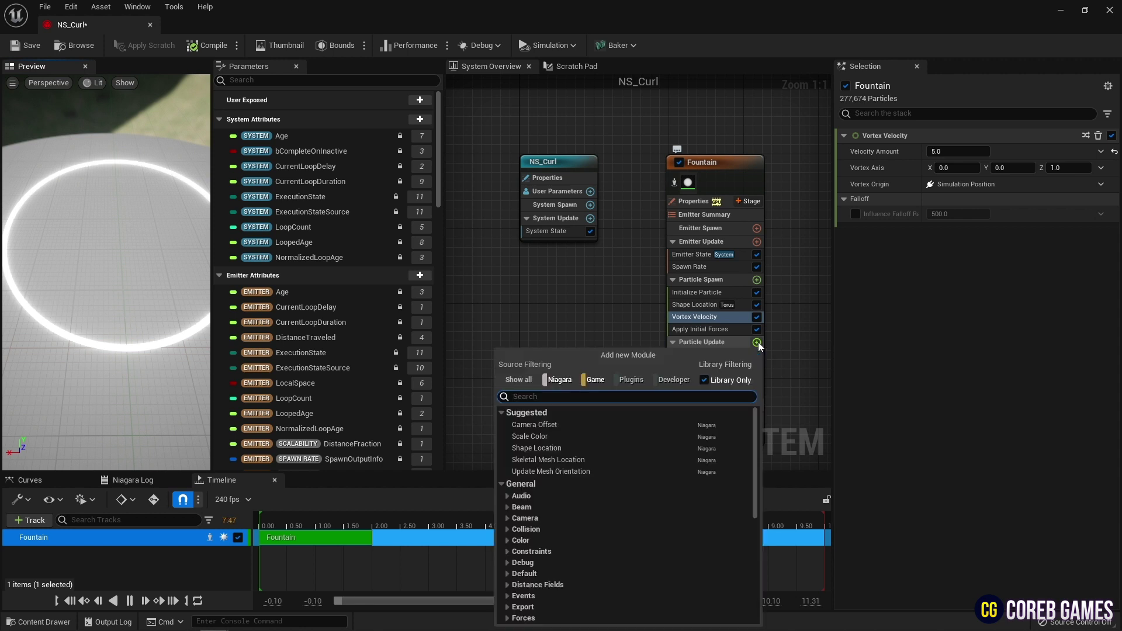
pyautogui.write('sca')
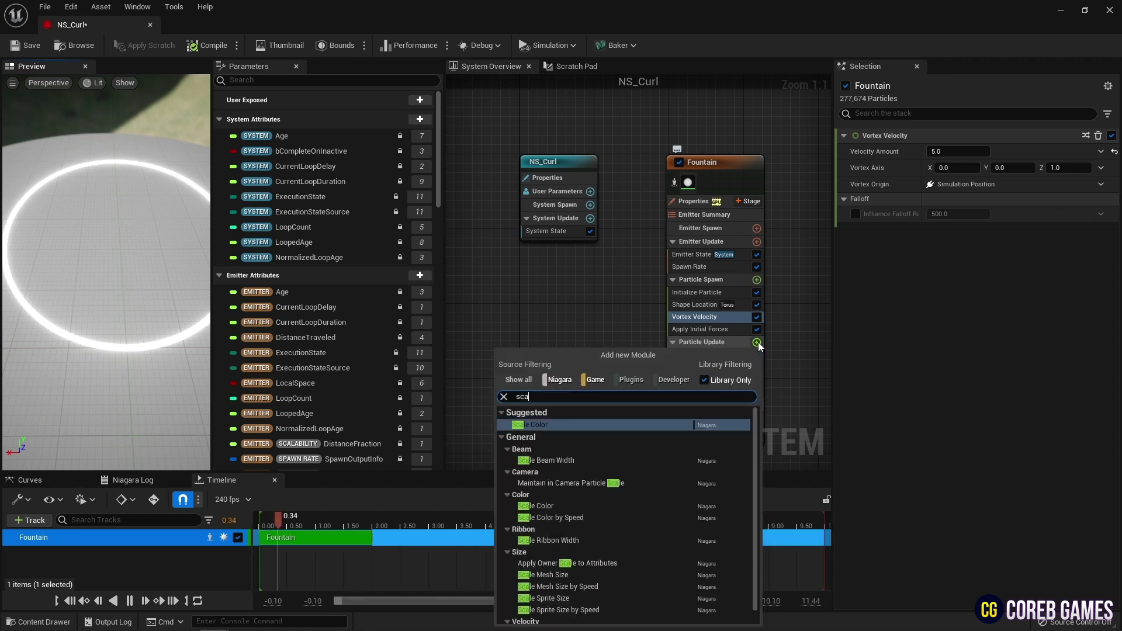
pyautogui.write('le s')
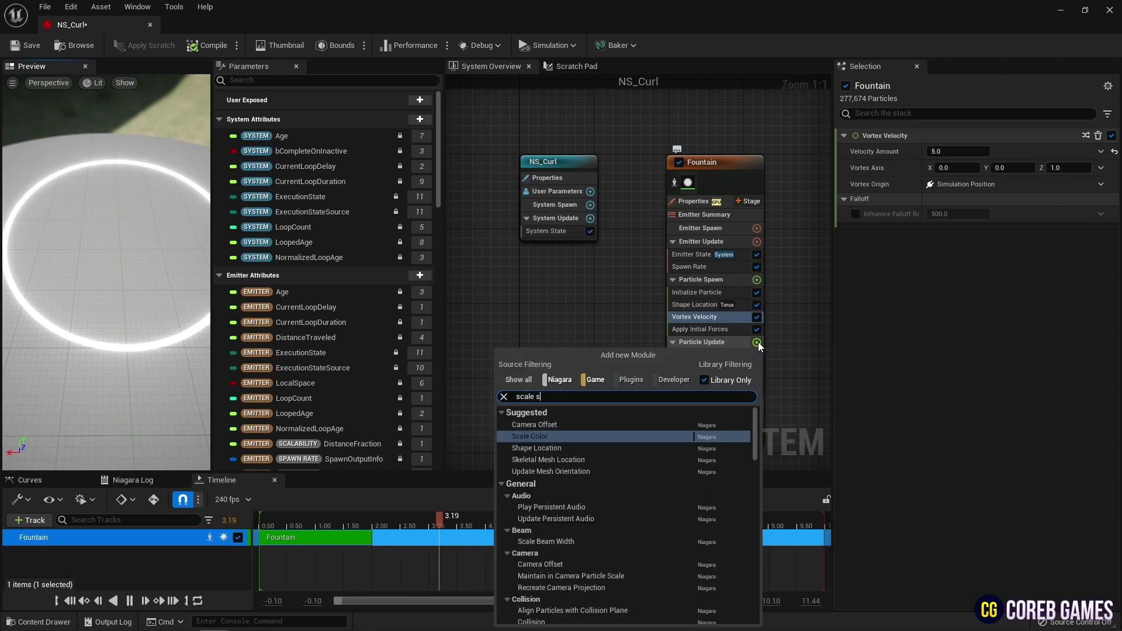
pyautogui.write('prite')
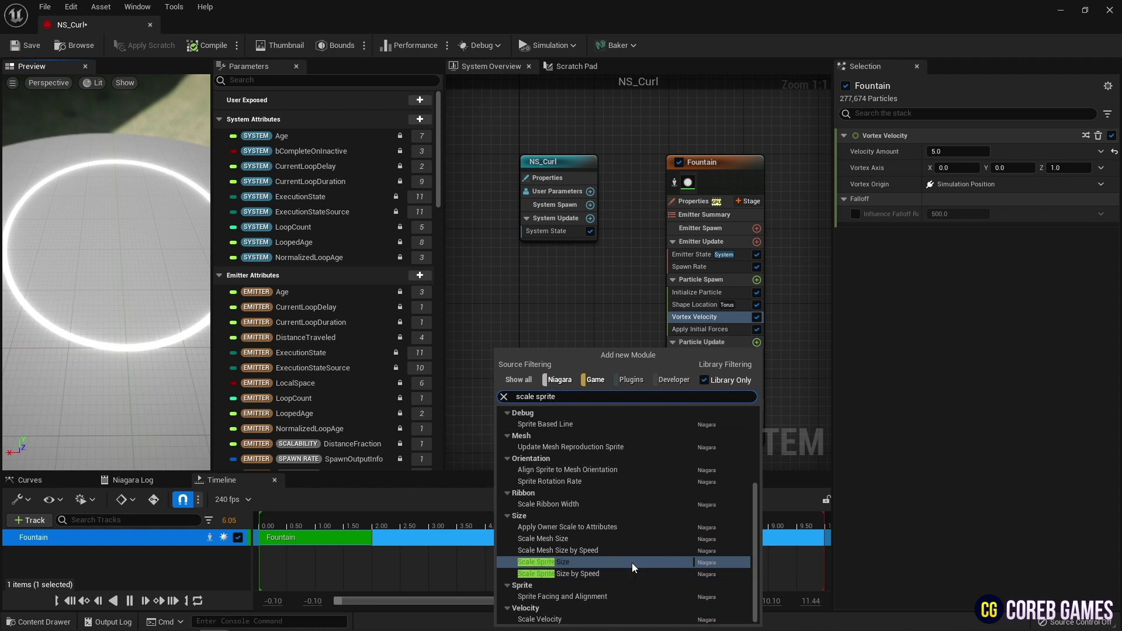
pyautogui.click(632, 563)
# - Add a key at 0.5 with value 1 to the Scale Sprite Size curve and set its end key's value to 0
pyautogui.rightClick(899, 256)
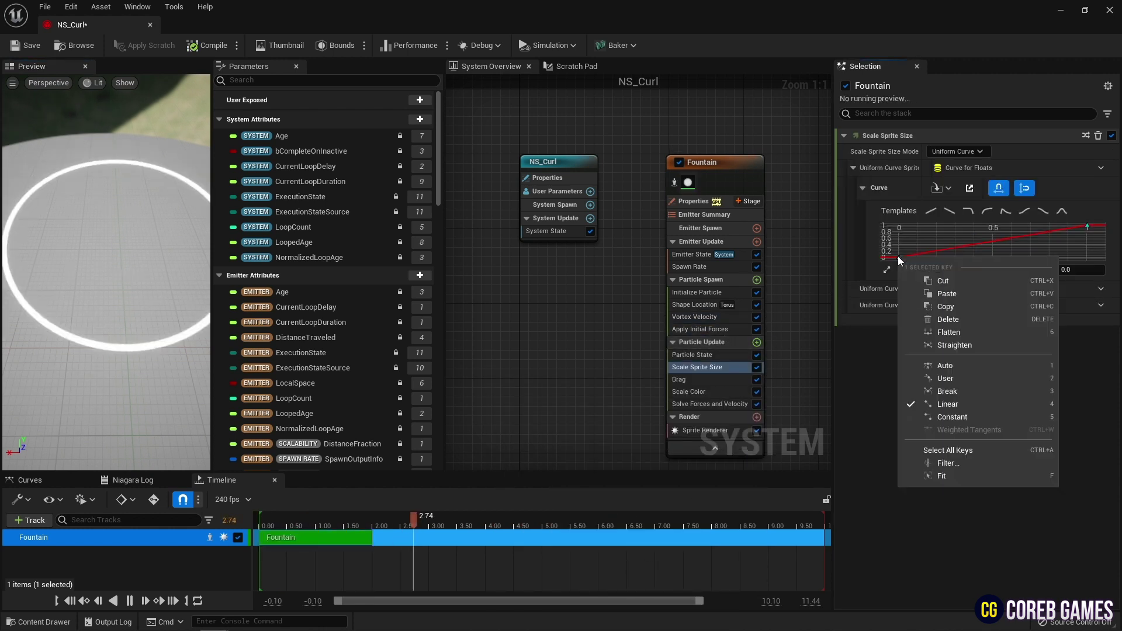
pyautogui.rightClick(991, 235)
pyautogui.click(1036, 288)
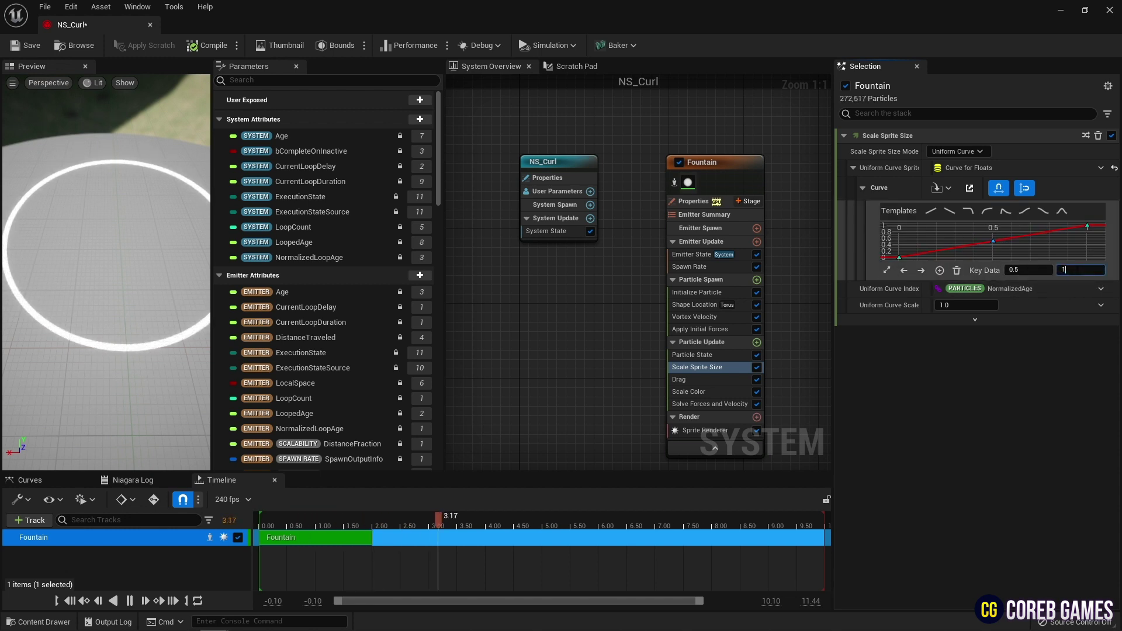
pyautogui.press('Return')
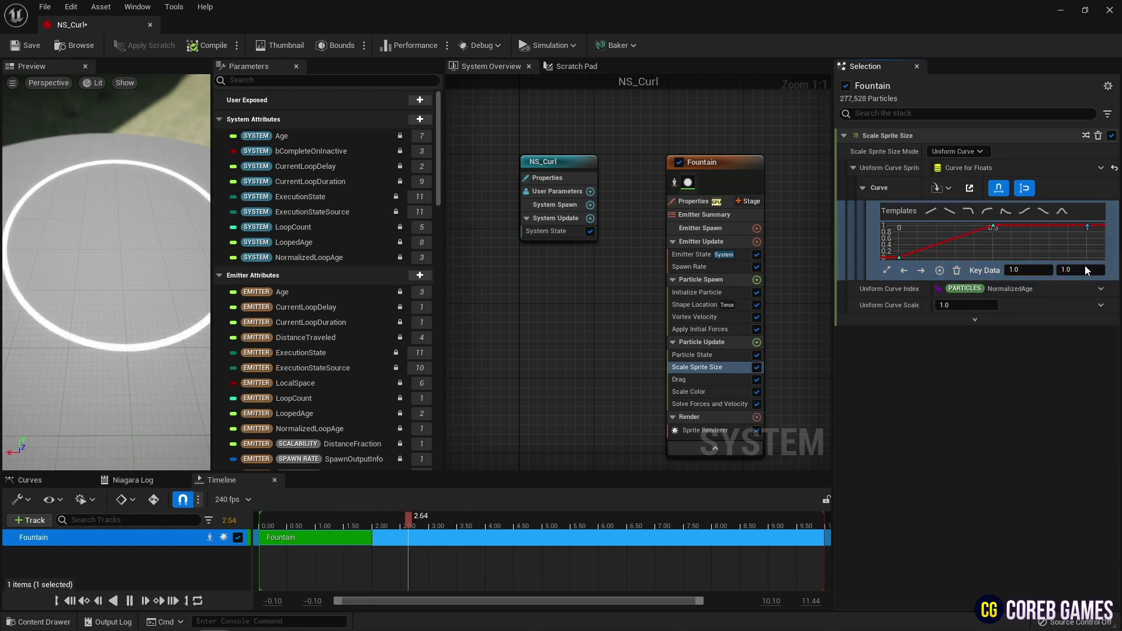
pyautogui.write('0')
pyautogui.press('Return')
# - Set the middle and start keys of the Scale Sprite Size curve to Auto interpolation
pyautogui.rightClick(993, 225)
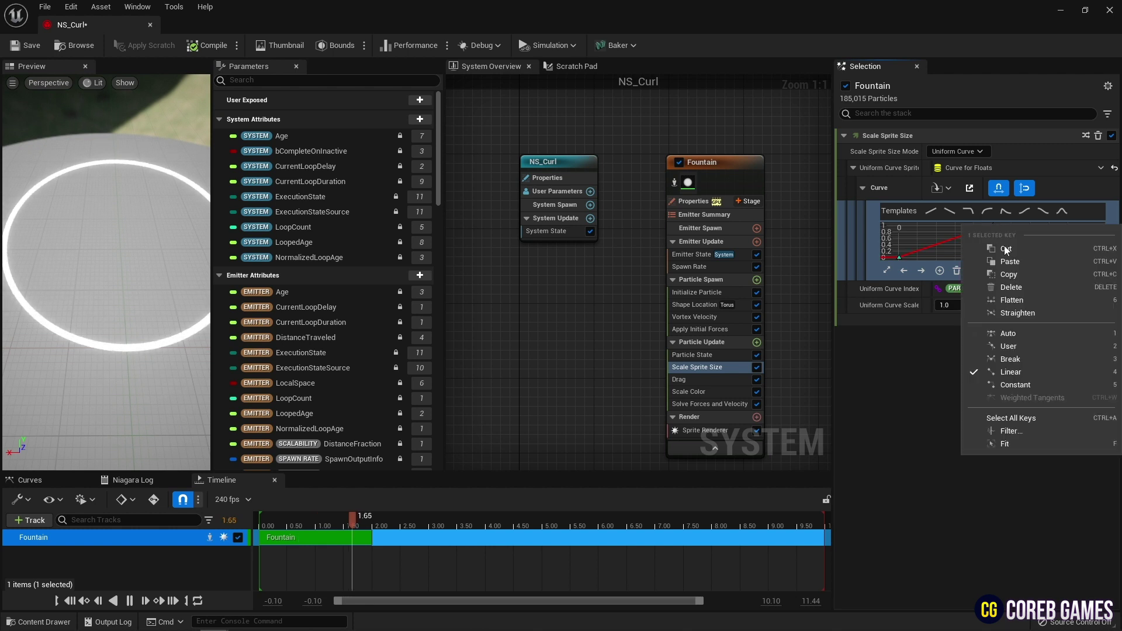
pyautogui.click(1006, 332)
pyautogui.rightClick(900, 258)
pyautogui.click(965, 360)
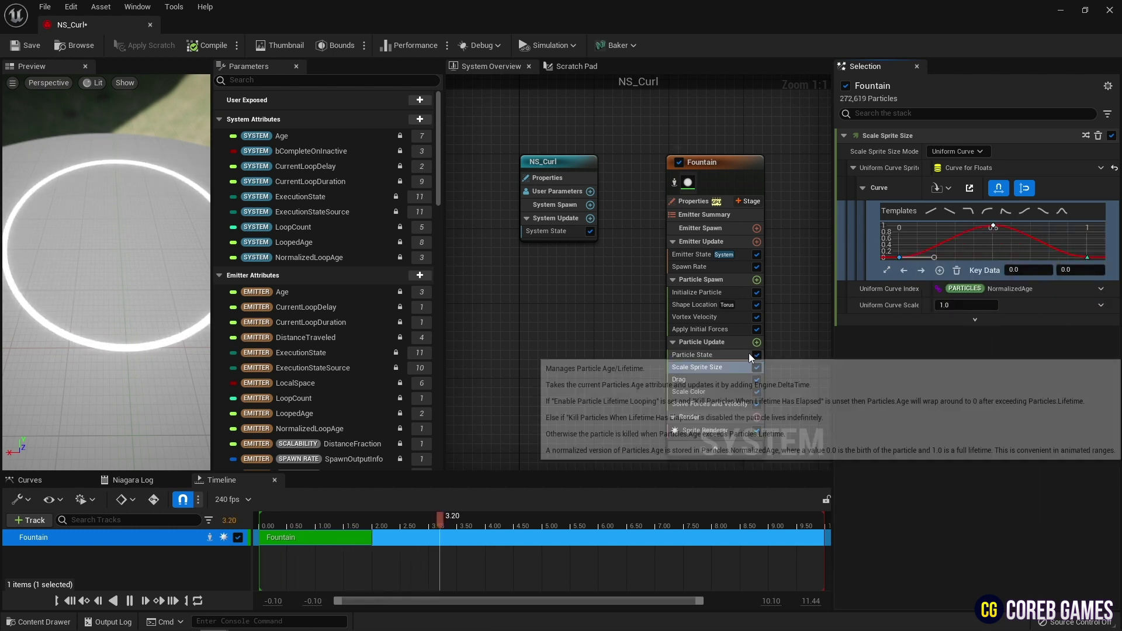
# - Add a Curl Noise Force module to Particle Update and set its Noise Strength to 300
pyautogui.click(757, 343)
pyautogui.write('curl')
pyautogui.press('Return')
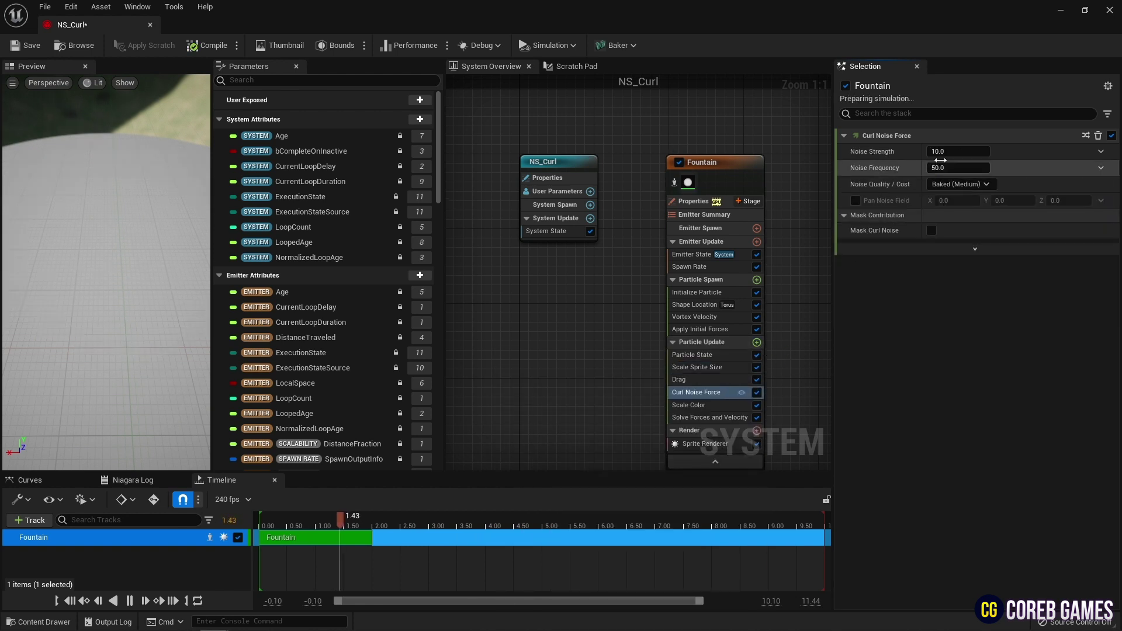
pyautogui.click(946, 152)
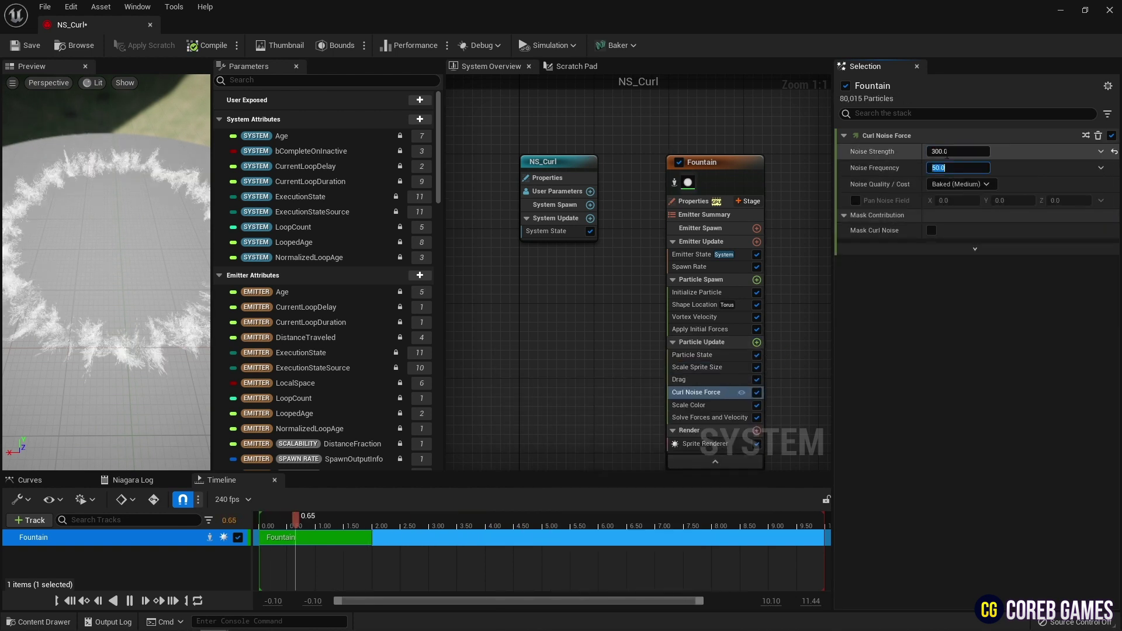
pyautogui.moveTo(100, 282); pyautogui.dragTo(100, 316)
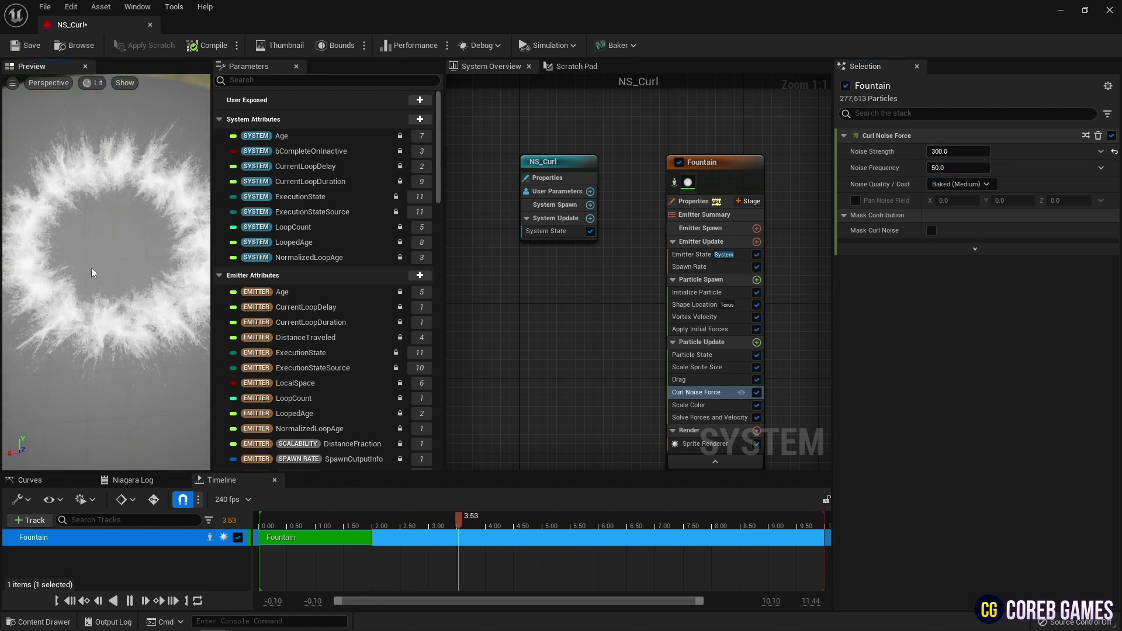
# - Add a second Curl Noise Force to Particle Update with Noise Strength 400 and Noise Frequency 30
pyautogui.click(756, 343)
pyautogui.write('col')
pyautogui.press('Return')
pyautogui.click(956, 151)
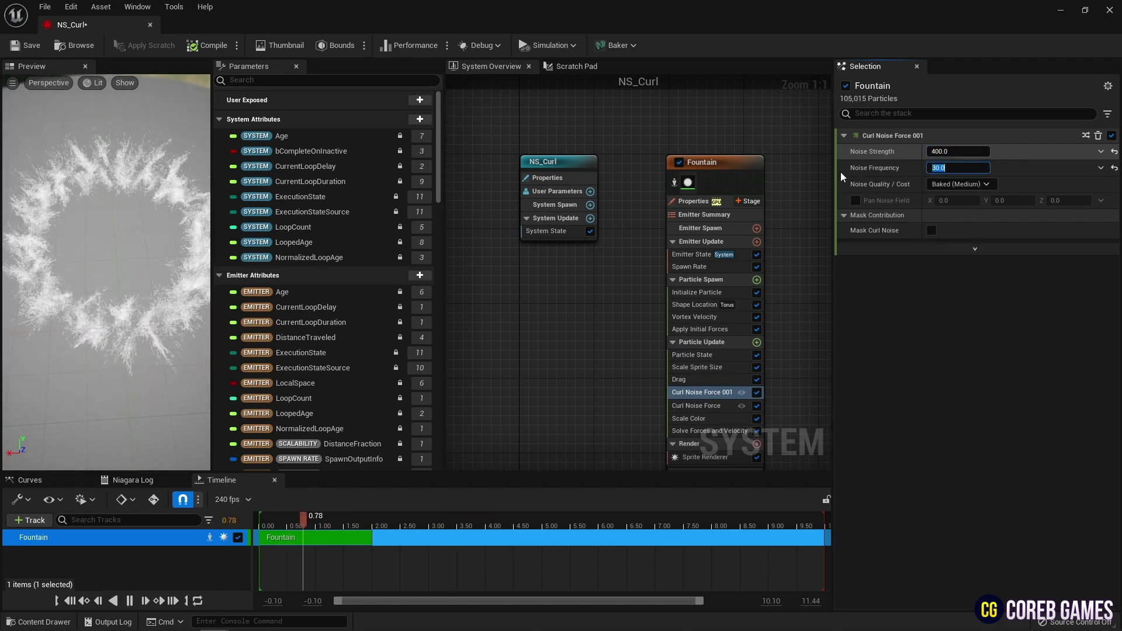
pyautogui.press('Return')
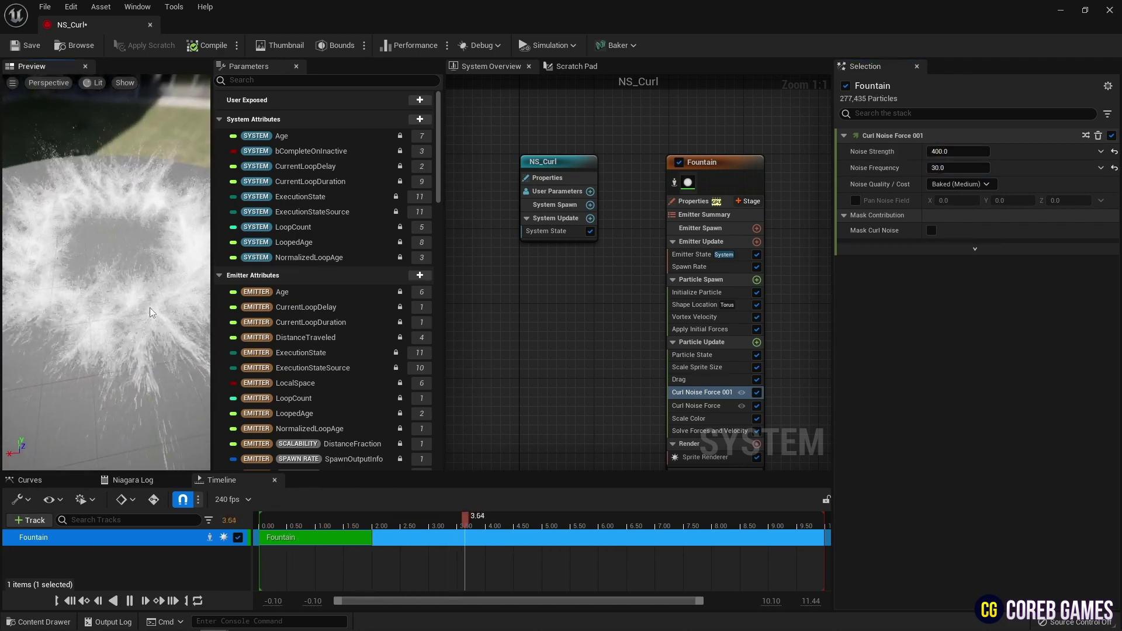
# - Set the Drag module's Drag value to 15
pyautogui.click(680, 380)
pyautogui.click(956, 151)
pyautogui.write('15.0')
pyautogui.moveTo(147, 252)
pyautogui.mouseDown()
pyautogui.moveTo(147, 304)
pyautogui.moveTo(146, 257)
pyautogui.mouseUp()
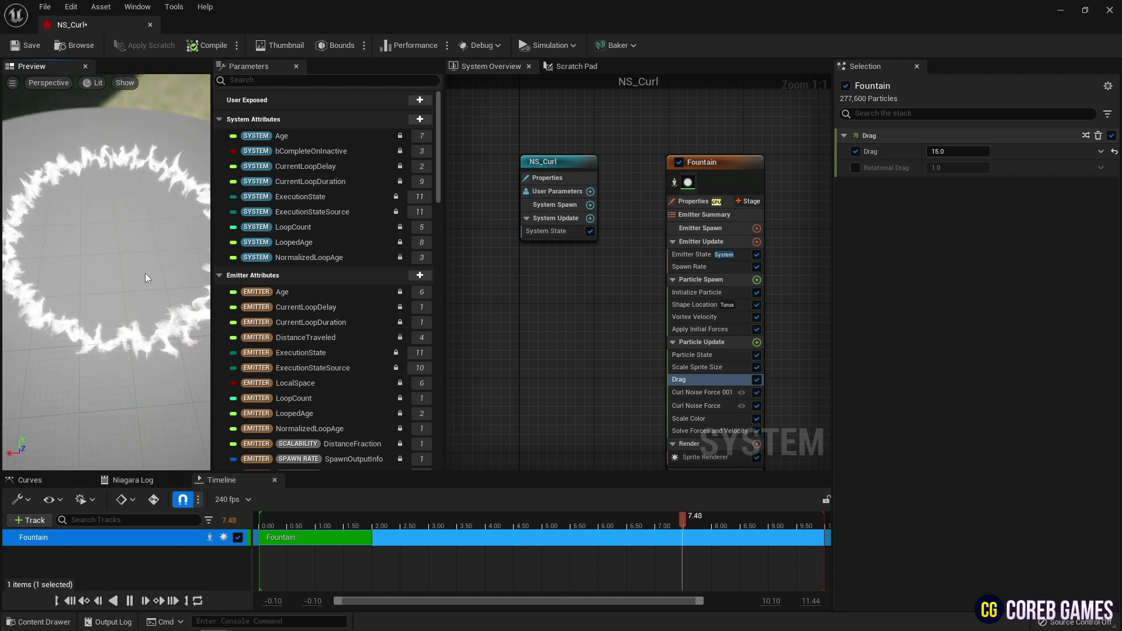
# - Add a Point Attraction Force module to the emitter's Particle Update stage
pyautogui.click(757, 343)
pyautogui.write('a')
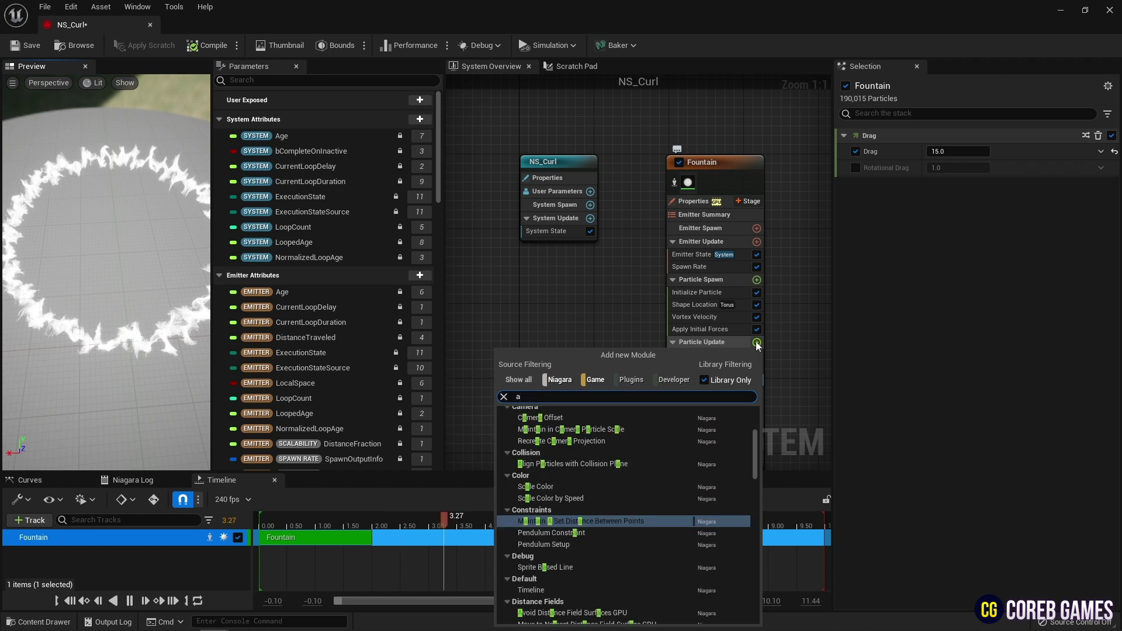
pyautogui.press('BackSpace')
pyautogui.write('point')
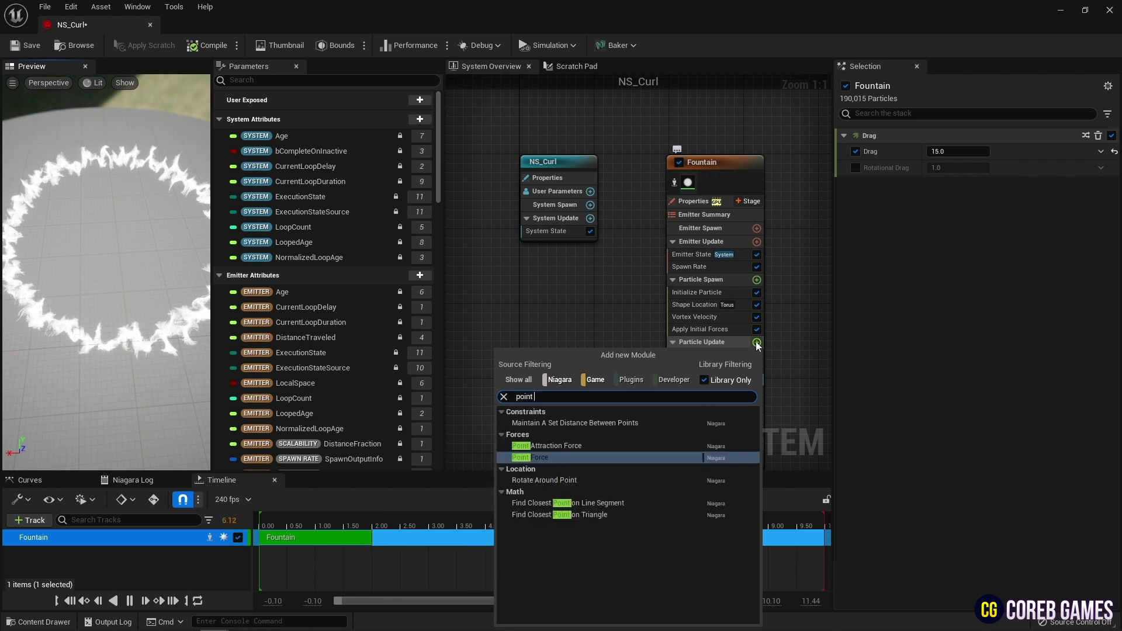
pyautogui.write(' att')
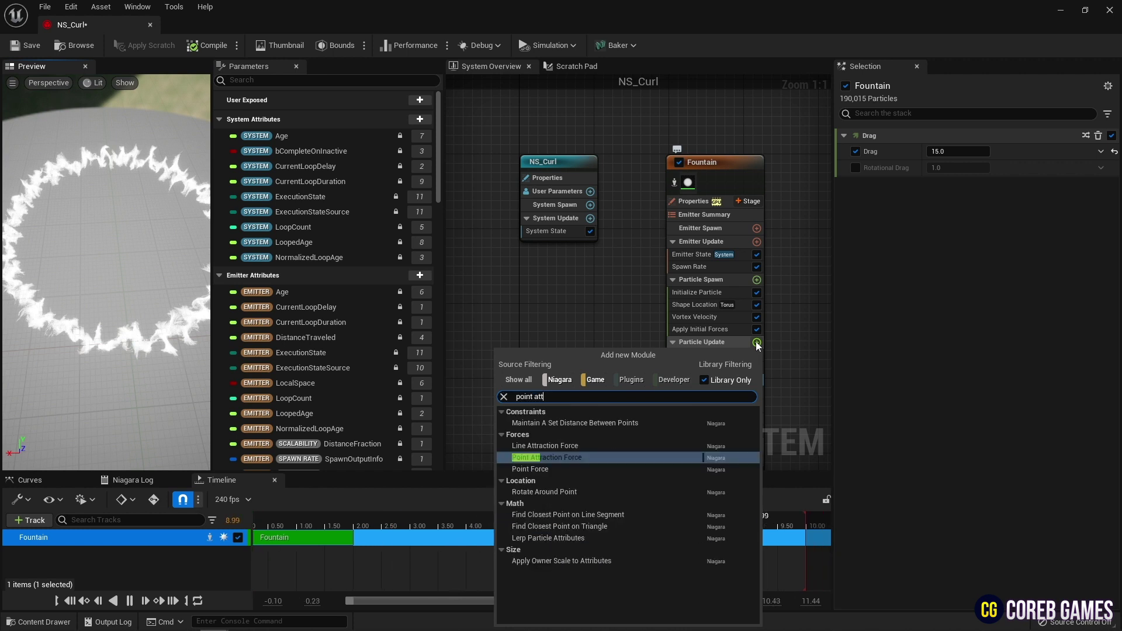
pyautogui.press('Return')
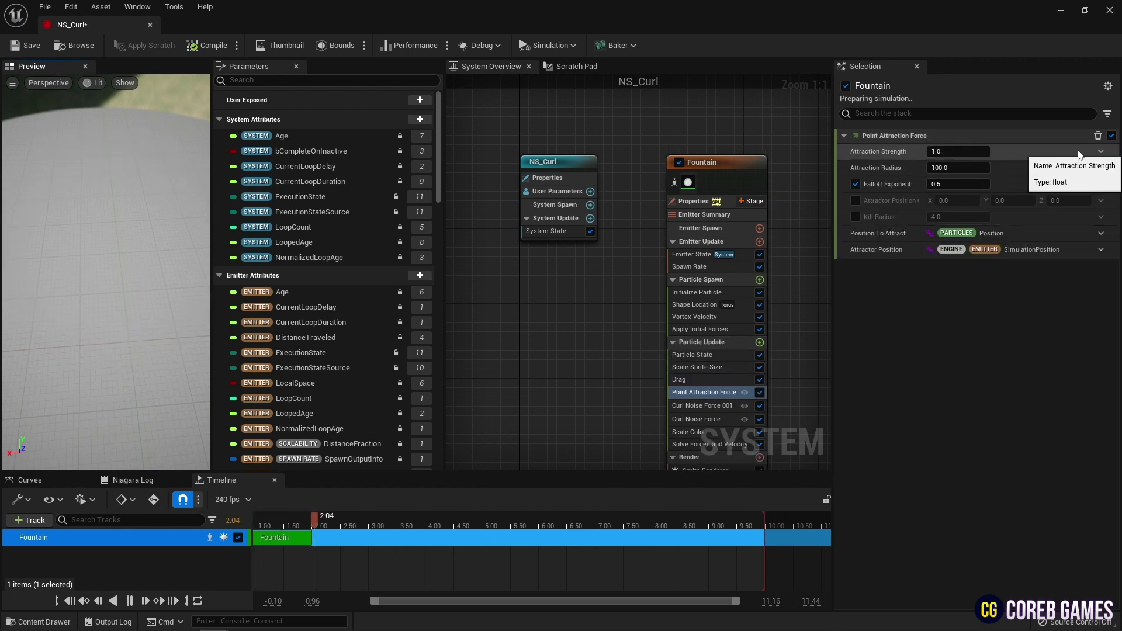
# - Drive Attraction Strength with Float from Curve, setting the start key's value to 0 and the end key's value to 1
pyautogui.click(1101, 152)
pyautogui.write('cur')
pyautogui.press('Return')
pyautogui.click(900, 226)
pyautogui.write('0')
pyautogui.press('Return')
pyautogui.click(1086, 258)
pyautogui.click(1088, 267)
pyautogui.write('1')
pyautogui.press('Return')
# - Set both keys of the Attraction Strength curve to Auto interpolation for a smooth rise
pyautogui.rightClick(1087, 227)
pyautogui.click(1036, 336)
pyautogui.rightClick(899, 261)
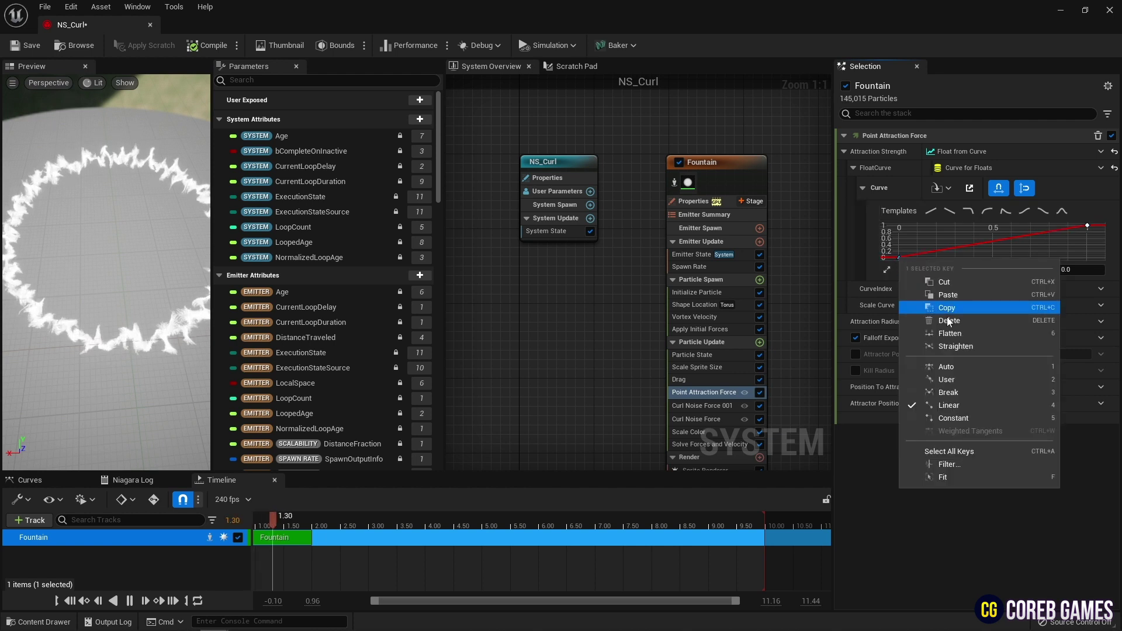
pyautogui.click(950, 320)
# - Set the Point Attraction Force's Scale Curve to 200 and its Attraction Radius to 10000
pyautogui.click(977, 305)
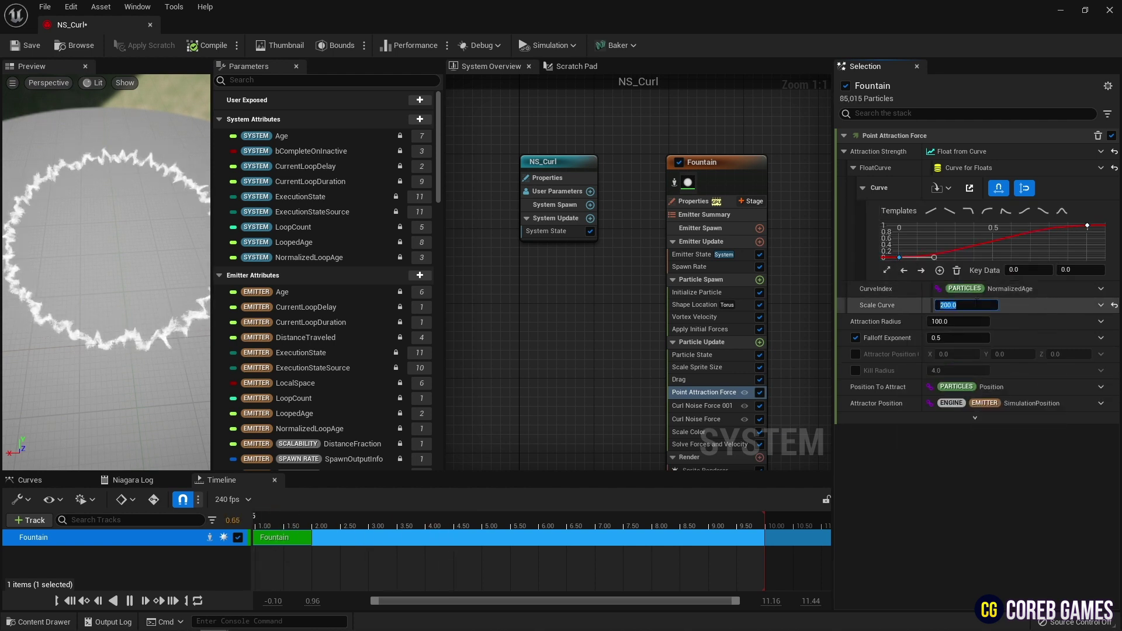
pyautogui.click(964, 321)
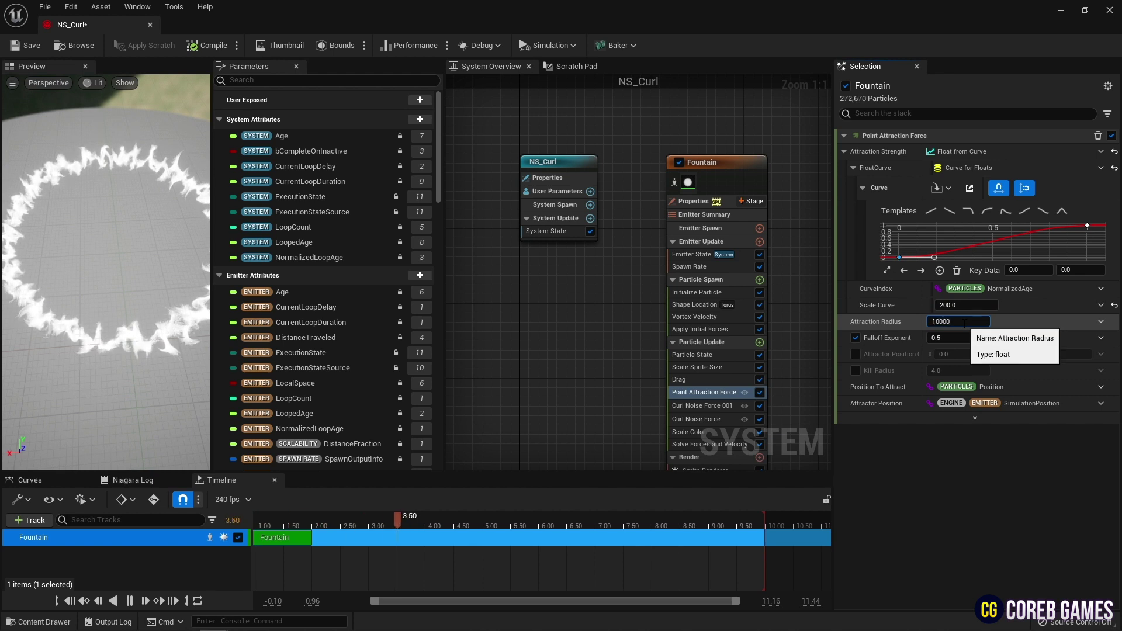
pyautogui.write('10000')
pyautogui.click(139, 257)
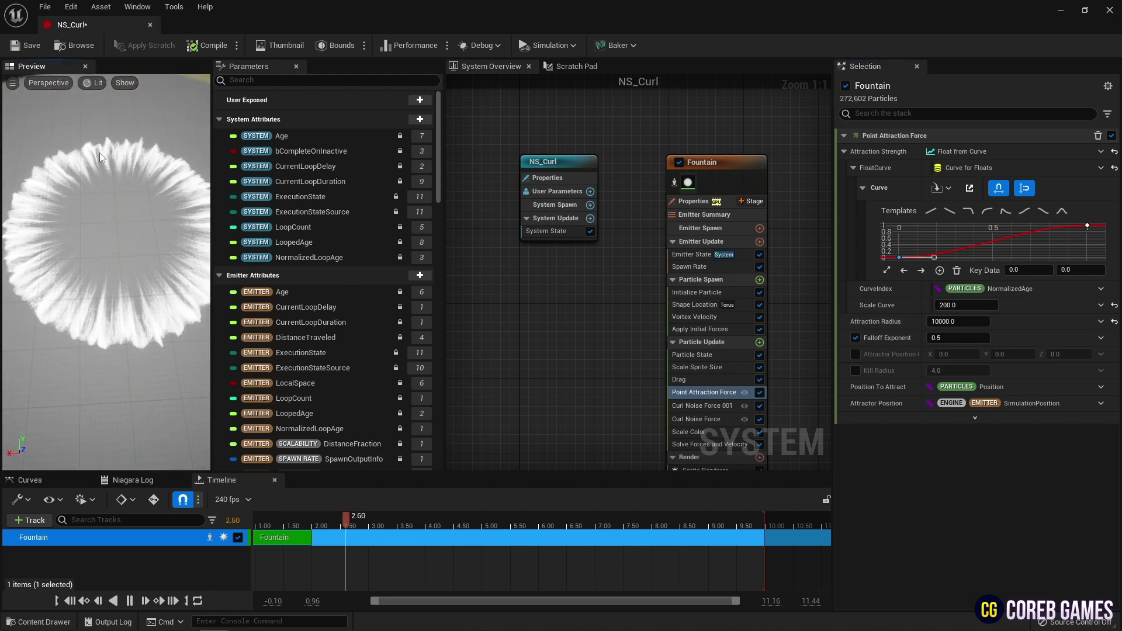
# - Drive the Scale Color module's Scale RGB with Make Vector from Linear Color RGB, using Color from Curve as its Color
pyautogui.moveTo(697, 424); pyautogui.dragTo(628, 357, button='right')
pyautogui.click(627, 363)
pyautogui.click(1102, 184)
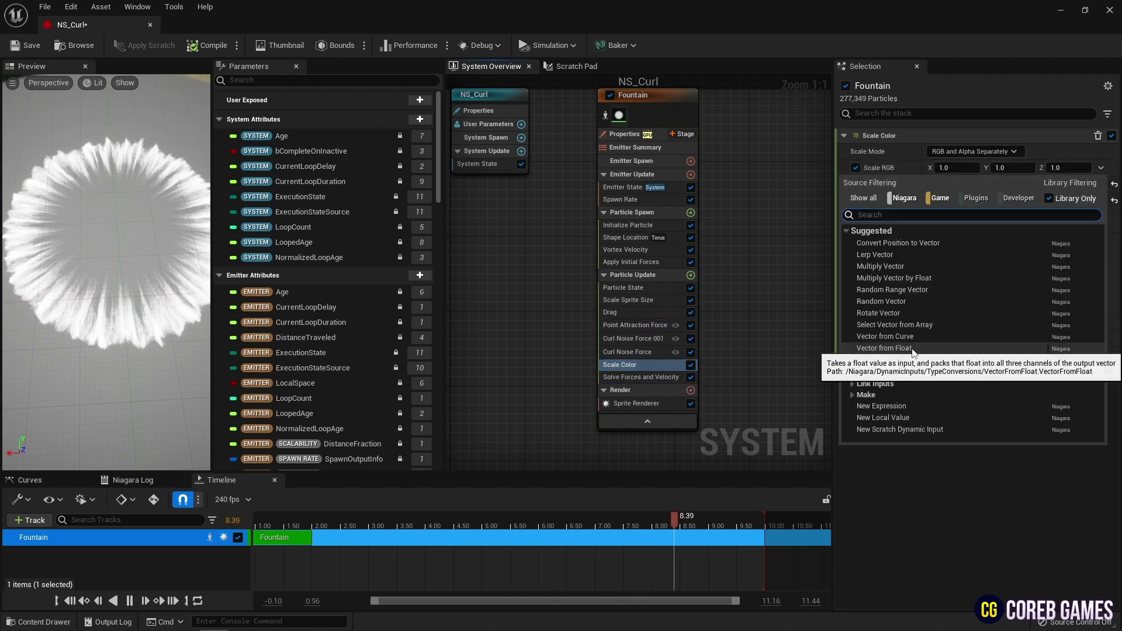
pyautogui.write('line')
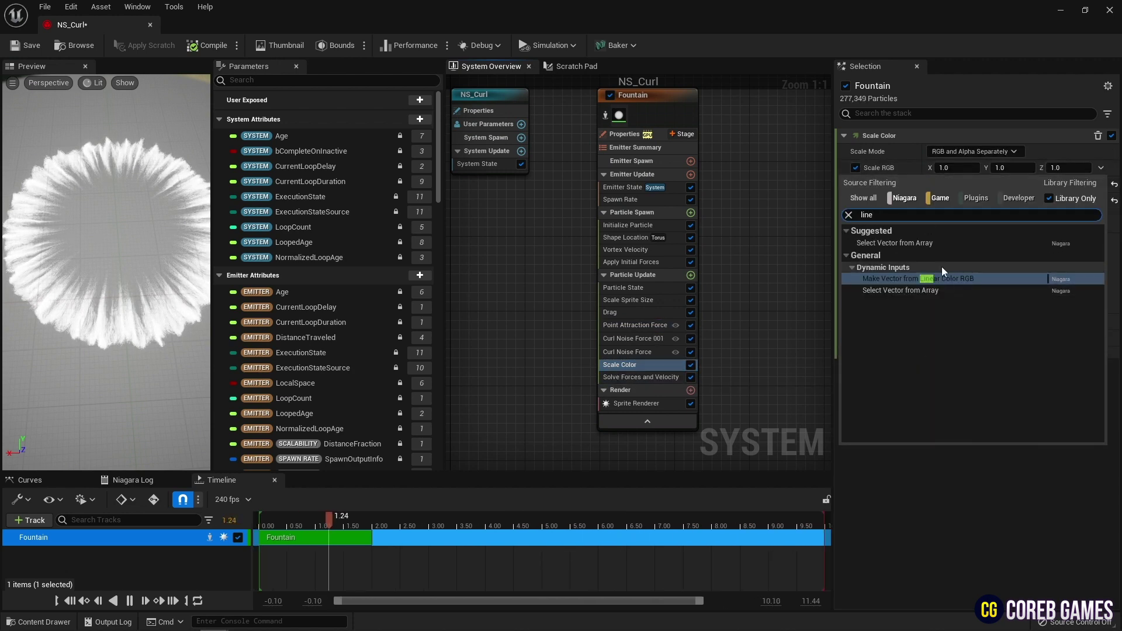
pyautogui.click(950, 282)
pyautogui.click(1102, 188)
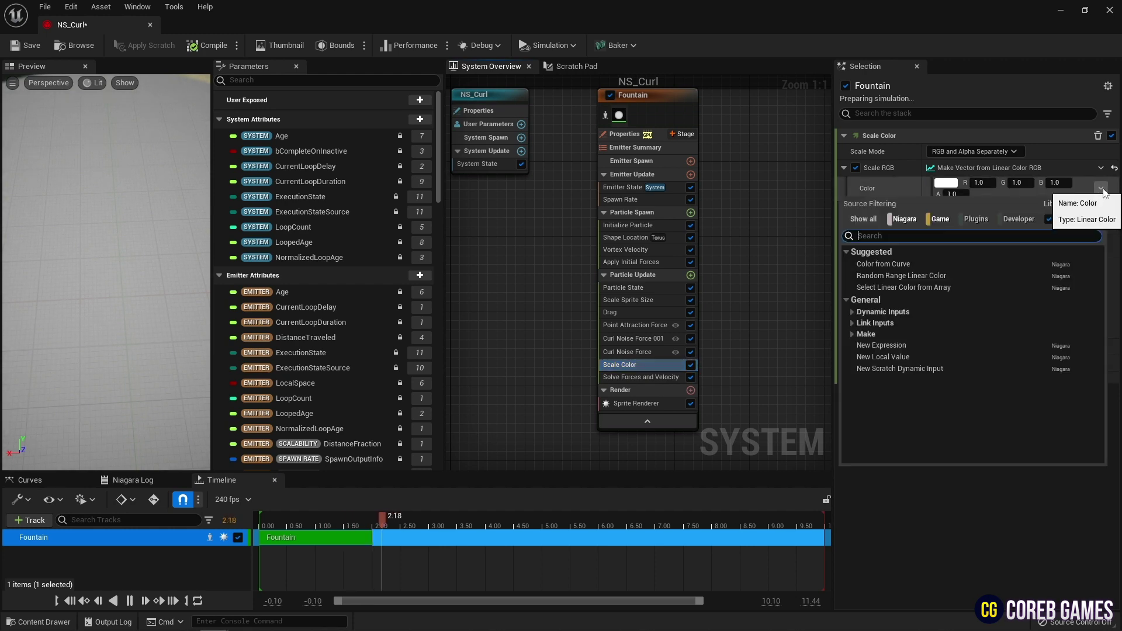
pyautogui.write('c')
pyautogui.press('Return')
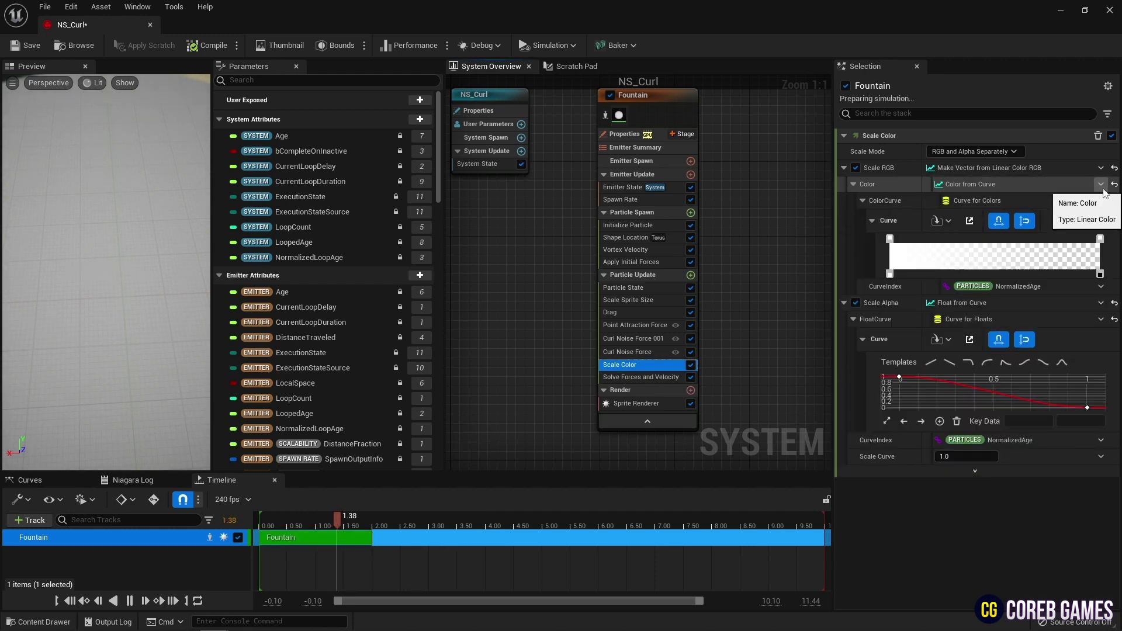
# - Color the gradient's start stop with the saved pink and its end stop with the saved blue
pyautogui.doubleClick(890, 239)
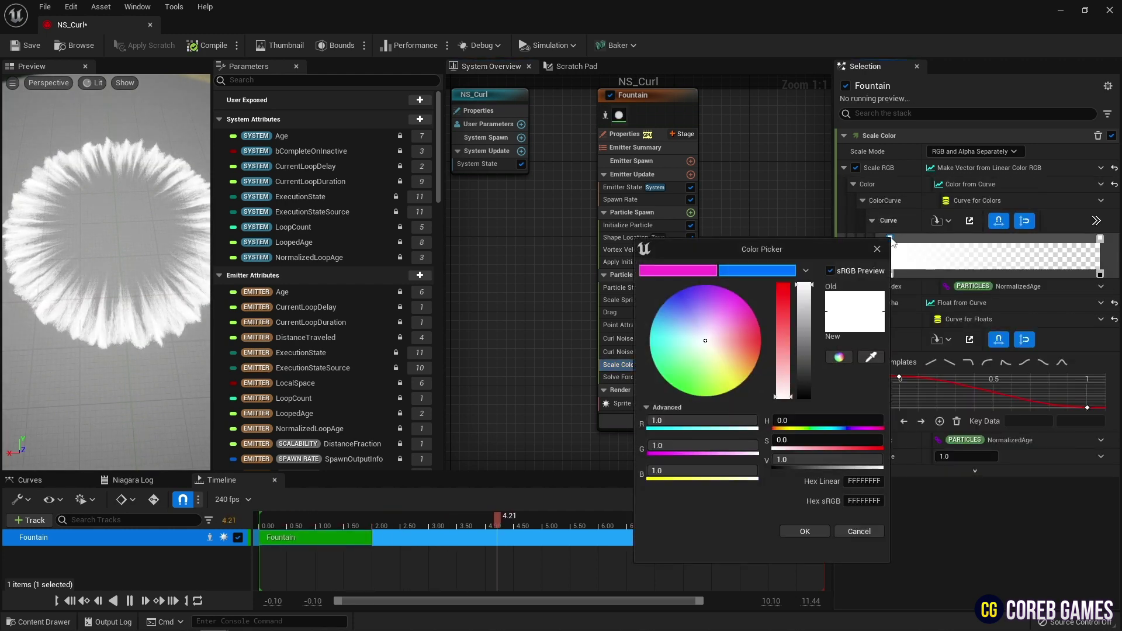
pyautogui.click(690, 272)
pyautogui.click(804, 531)
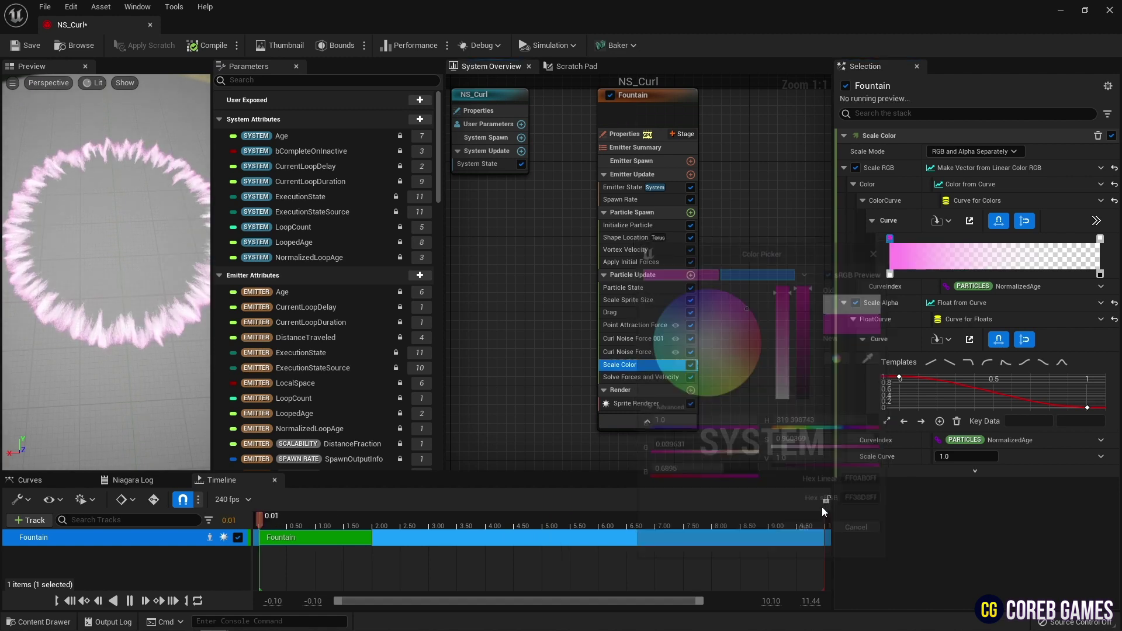
pyautogui.doubleClick(1100, 239)
pyautogui.click(939, 282)
pyautogui.click(1010, 531)
# - Delete the gradient's end alpha stop and move the blue color stop to about 58% of its length
pyautogui.click(1100, 275)
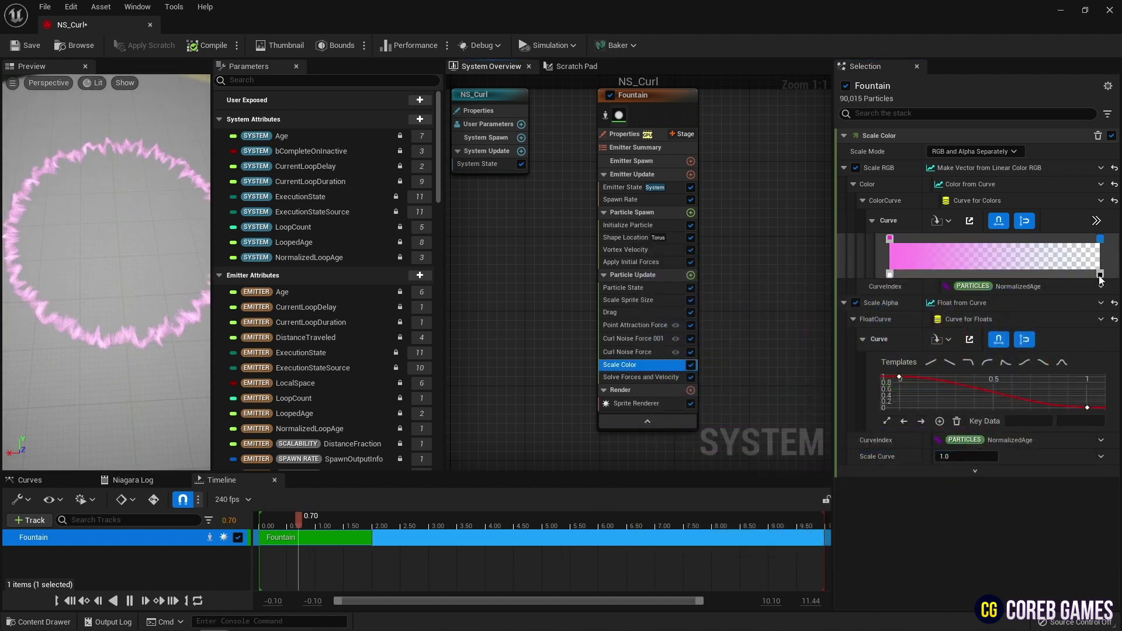
pyautogui.press('Delete')
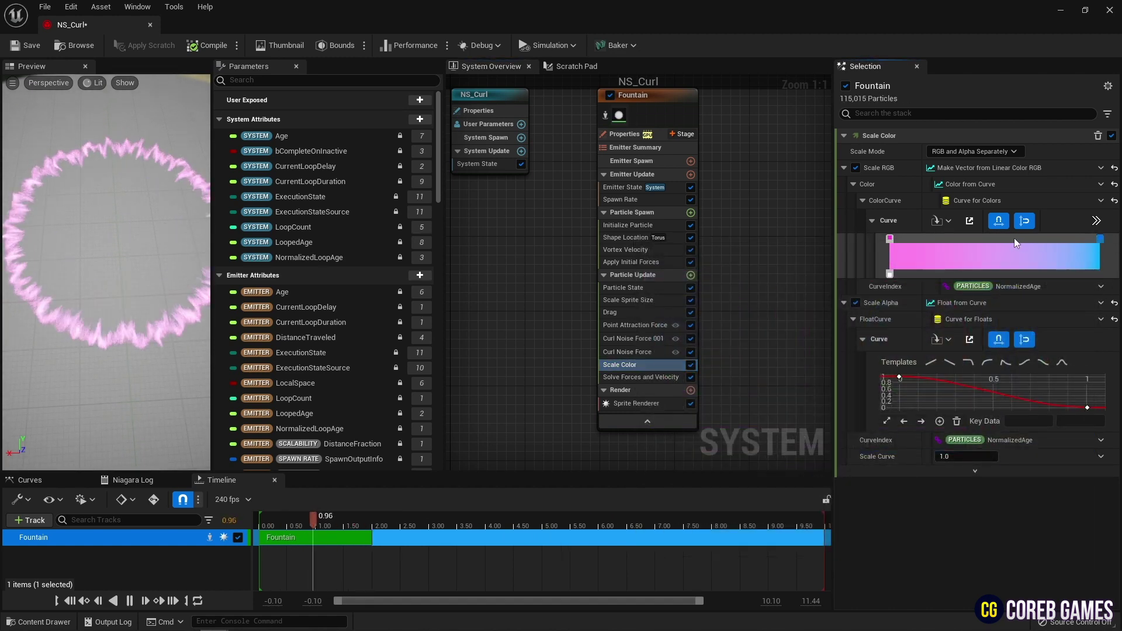
pyautogui.moveTo(1013, 238); pyautogui.dragTo(1012, 239)
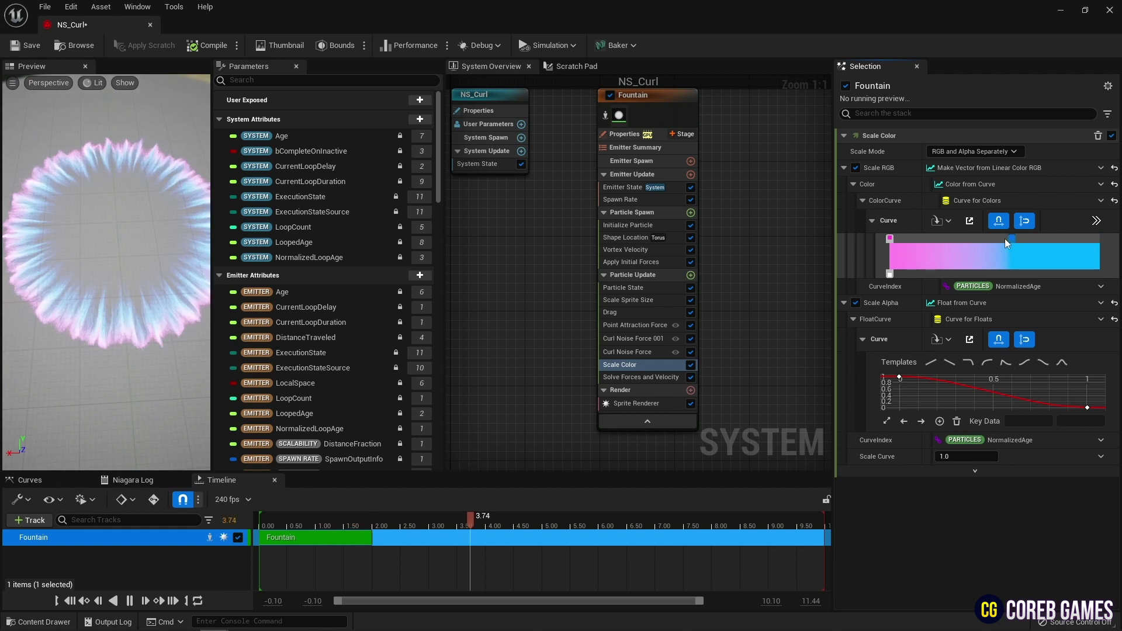
pyautogui.moveTo(141, 253); pyautogui.dragTo(141, 199)
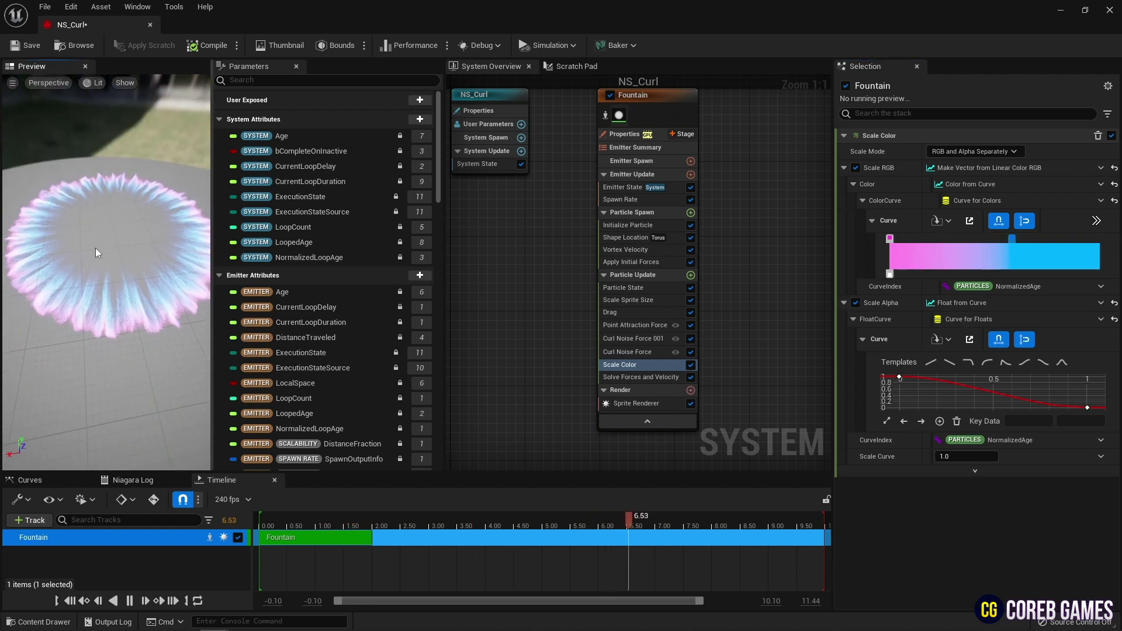
# - Add a Vortex Force module to Particle Update and set its Vortex Force Amount to 1000
pyautogui.click(691, 275)
pyautogui.write('vor')
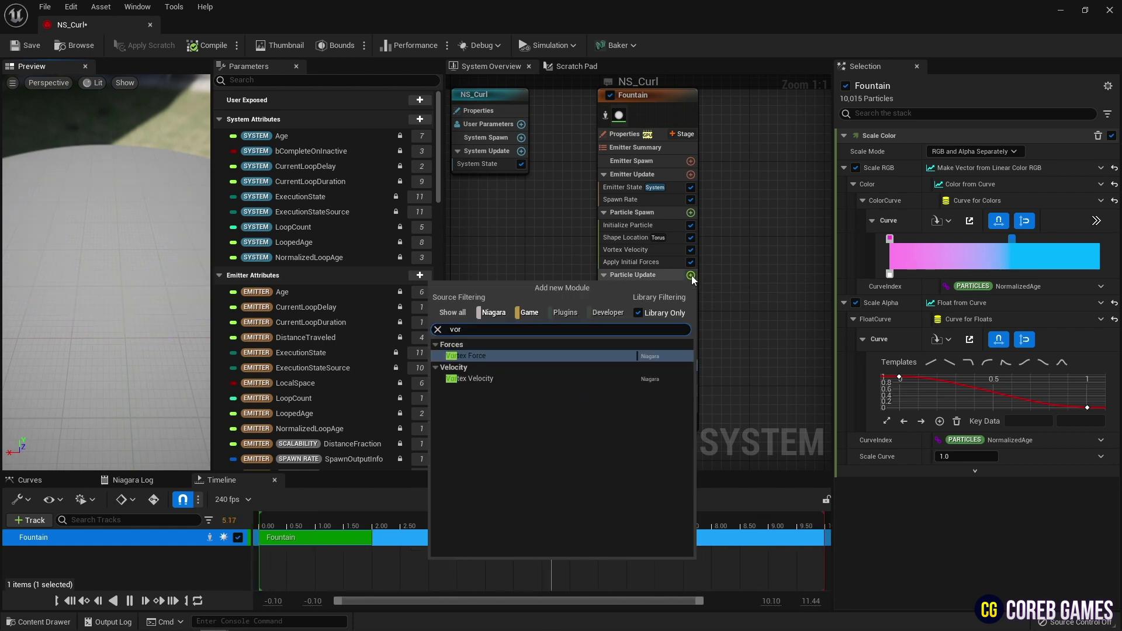
pyautogui.press('Return')
pyautogui.write('10')
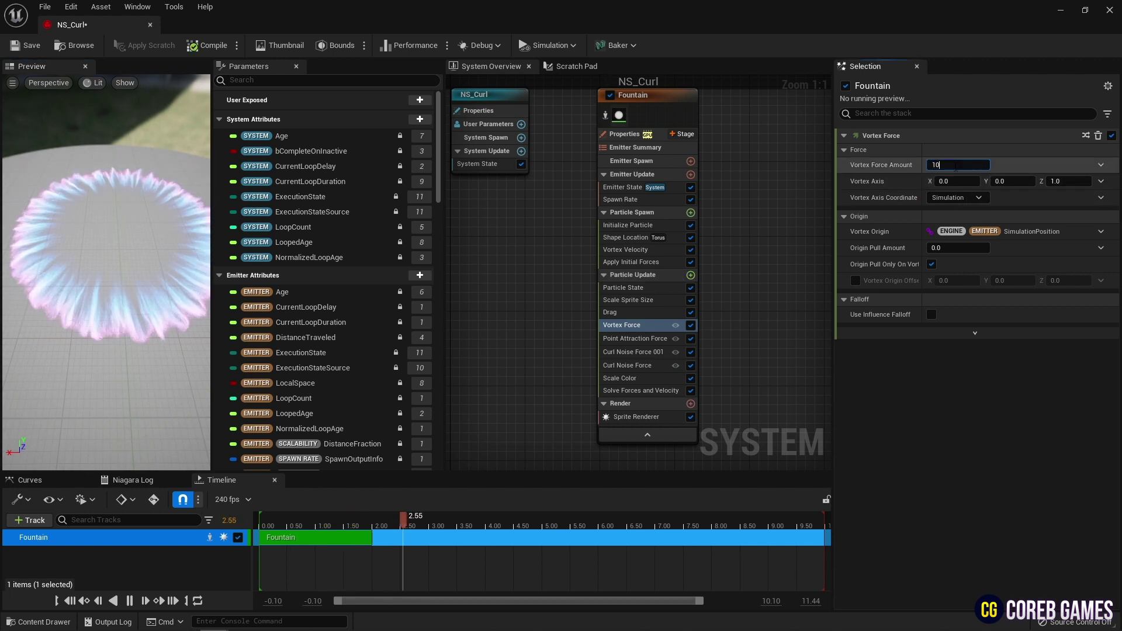
pyautogui.write('00')
pyautogui.press('Return')
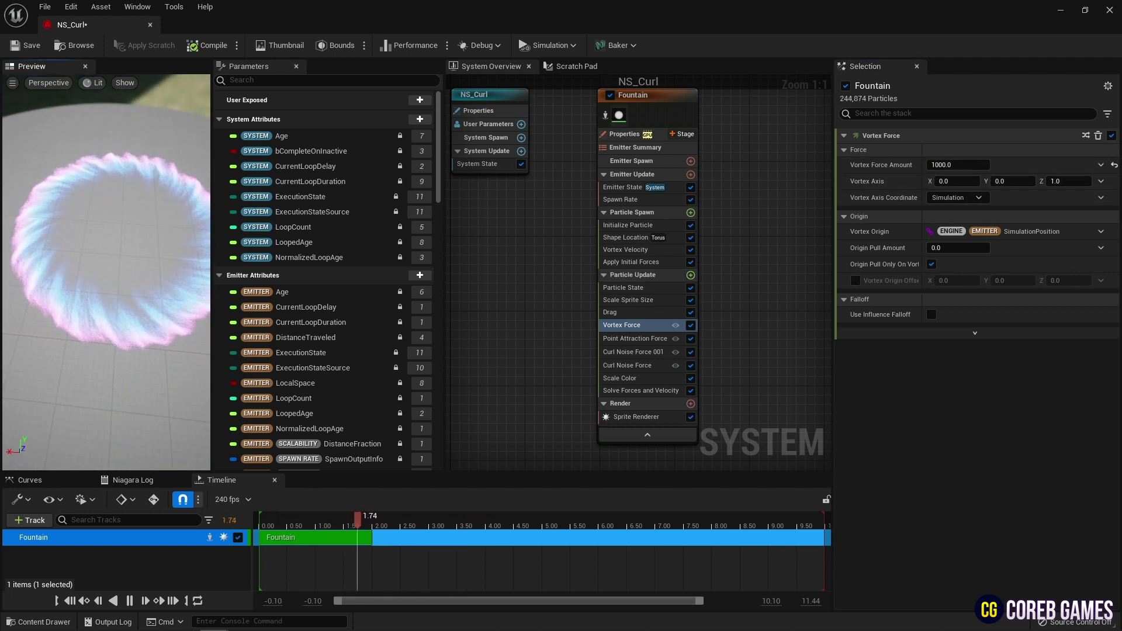
pyautogui.moveTo(167, 284); pyautogui.dragTo(166, 263)
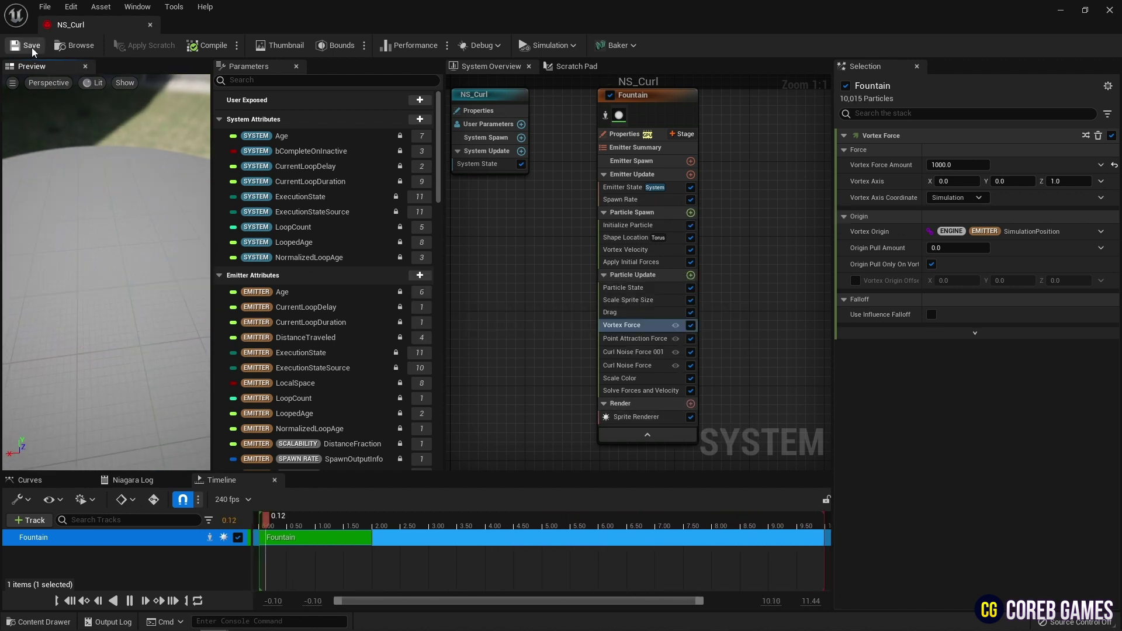
# - Close the NS_Curl editor and place the NS_Curl system on the floor in the level
pyautogui.click(150, 26)
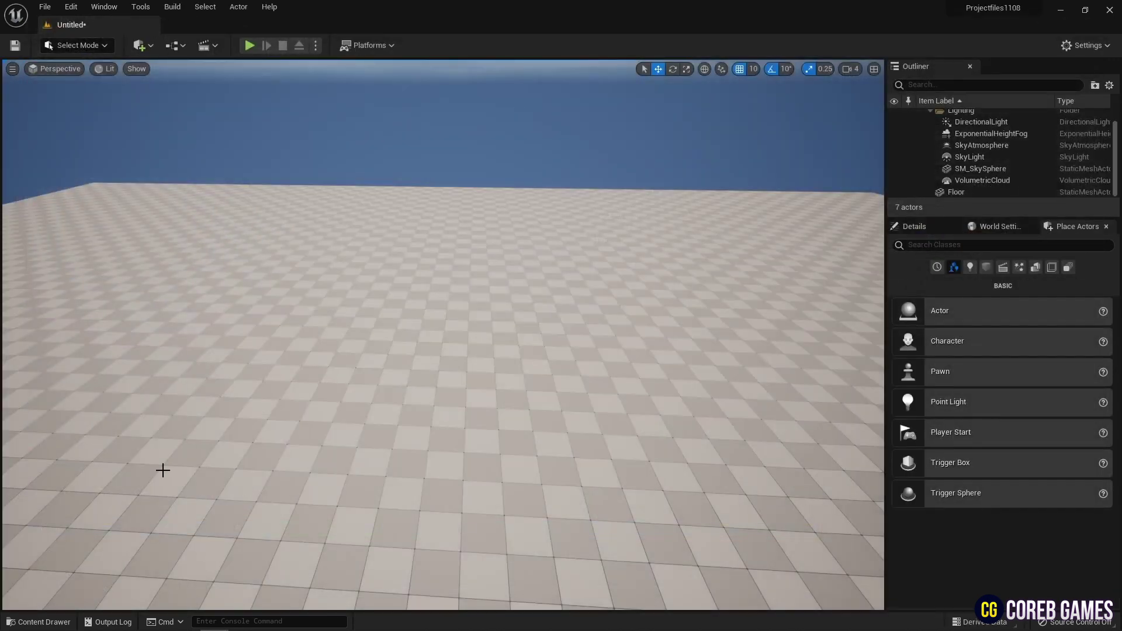
pyautogui.click(38, 622)
pyautogui.moveTo(319, 502); pyautogui.dragTo(428, 363)
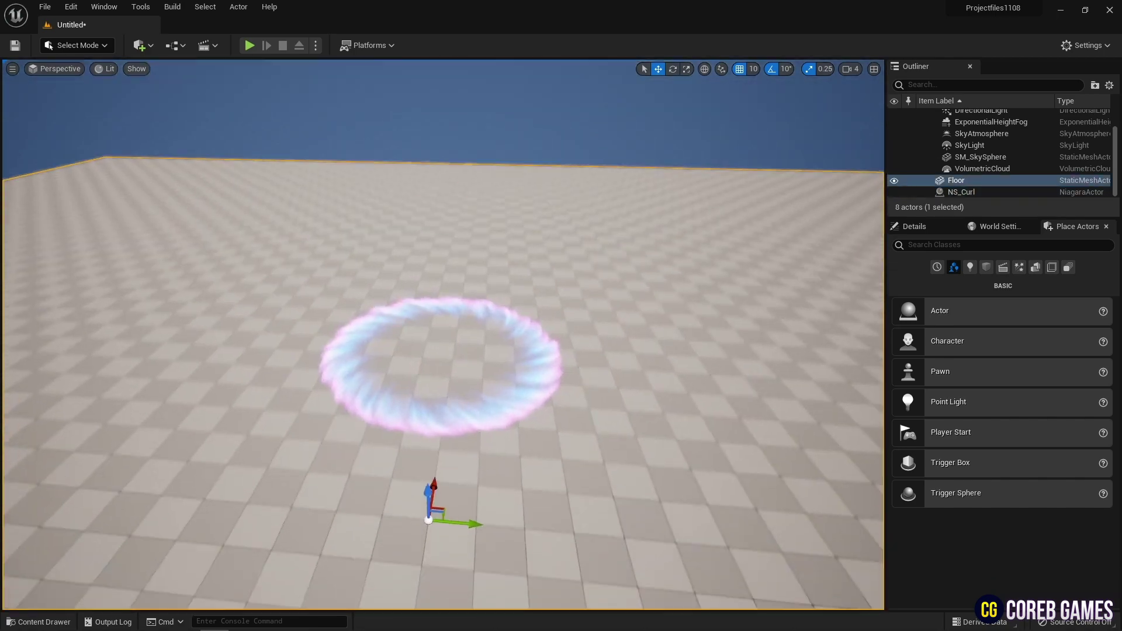